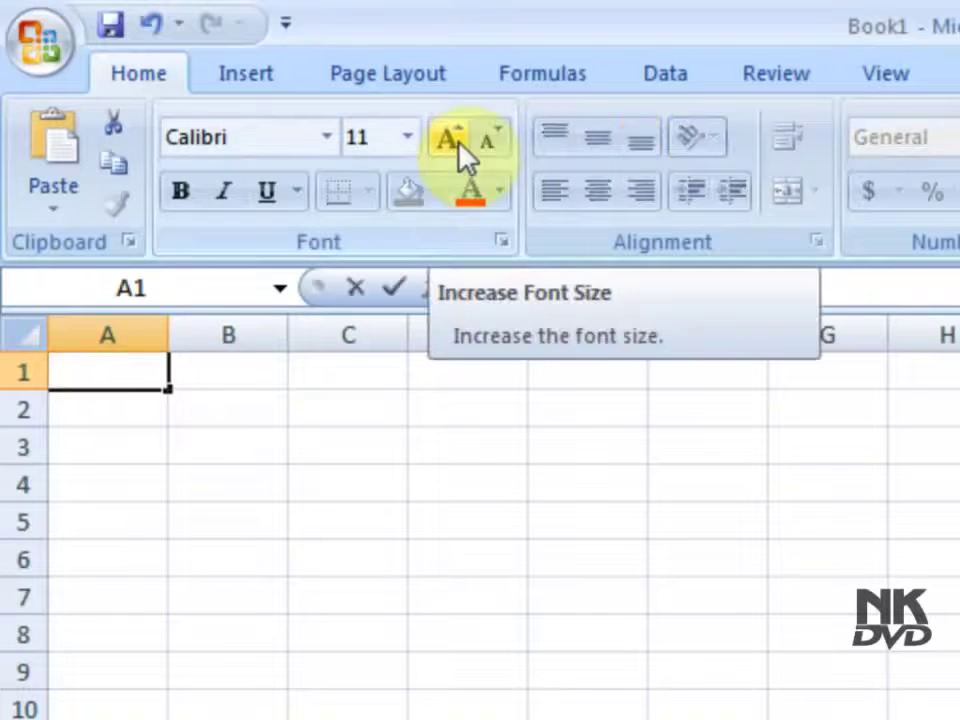
Step: Type the labels 'Increase The Font Size' in A1 and 'Decrease The Font Size' in D1
type("Increase")
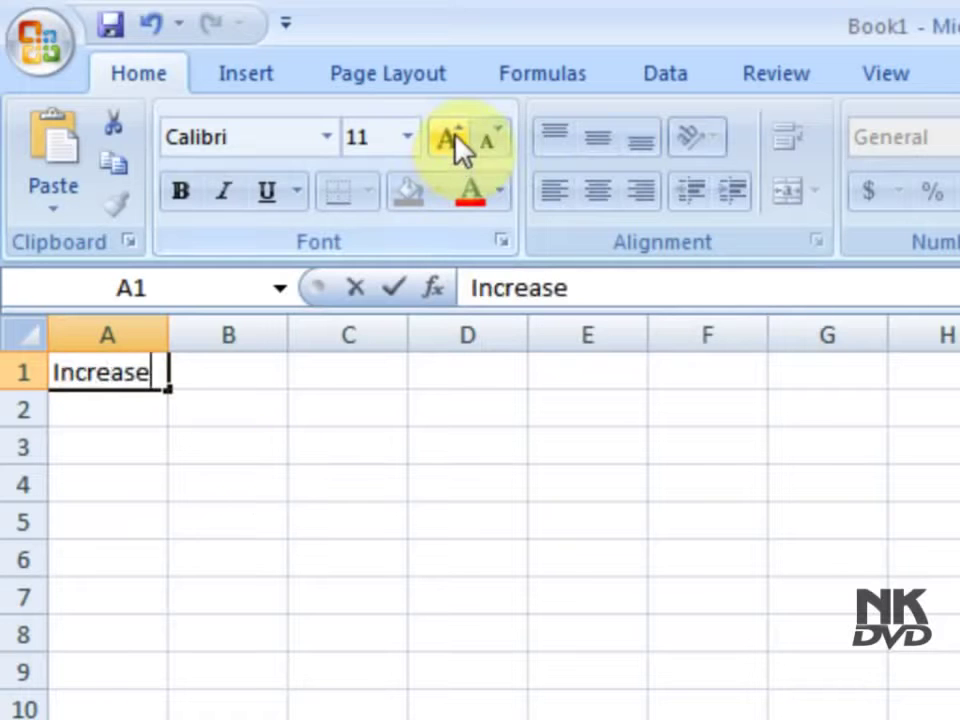
type(" The Font Si")
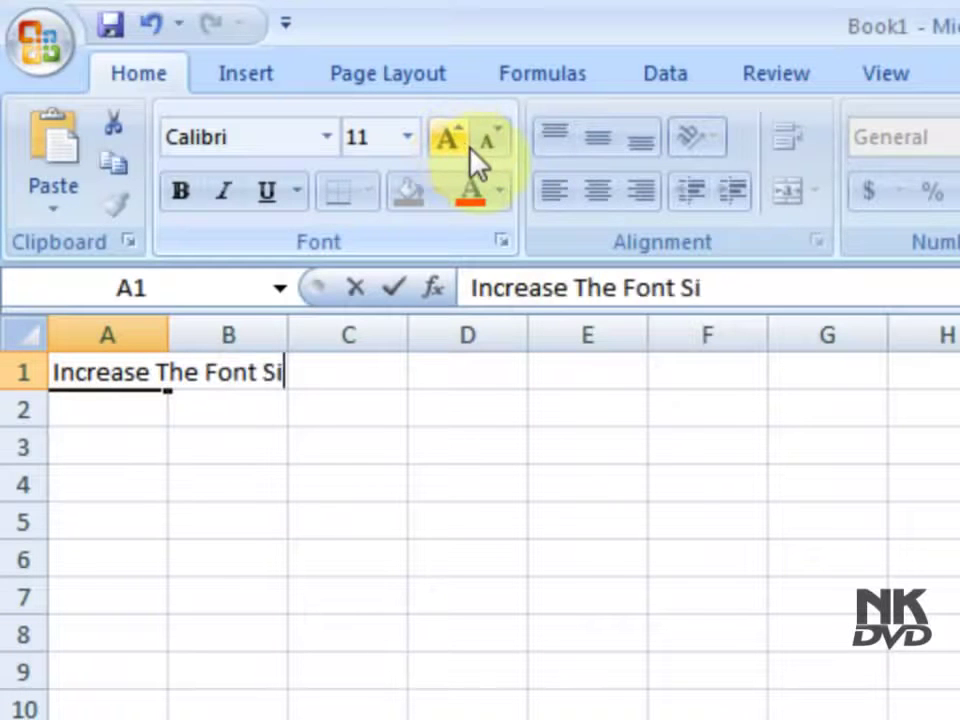
type("ze")
key("Tab")
key("Tab")
key("Tab")
type("Decreas")
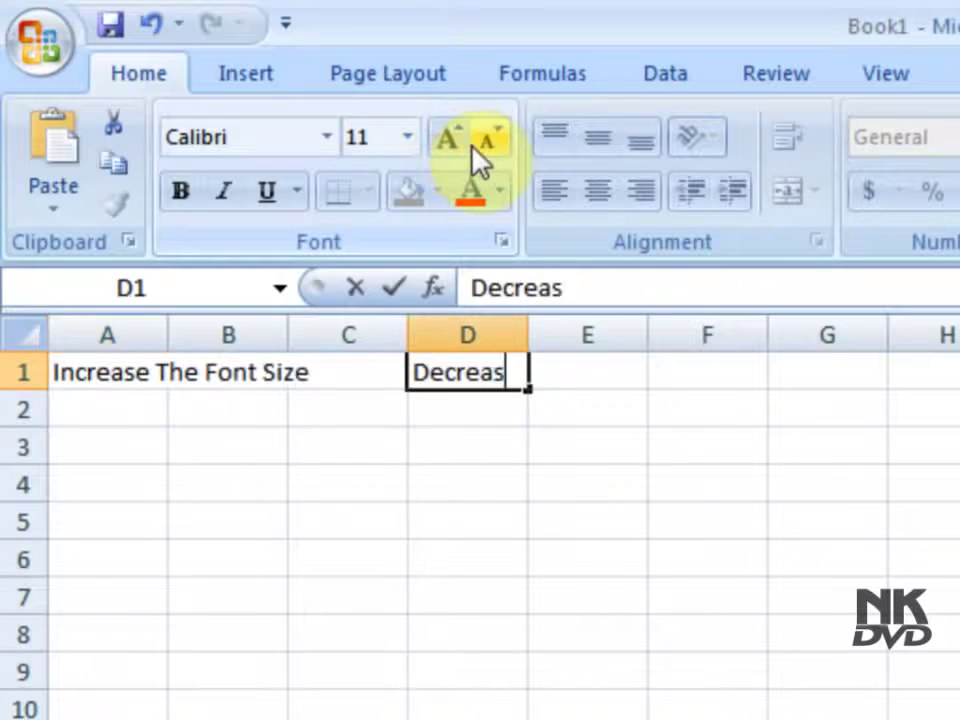
type("e The Font S")
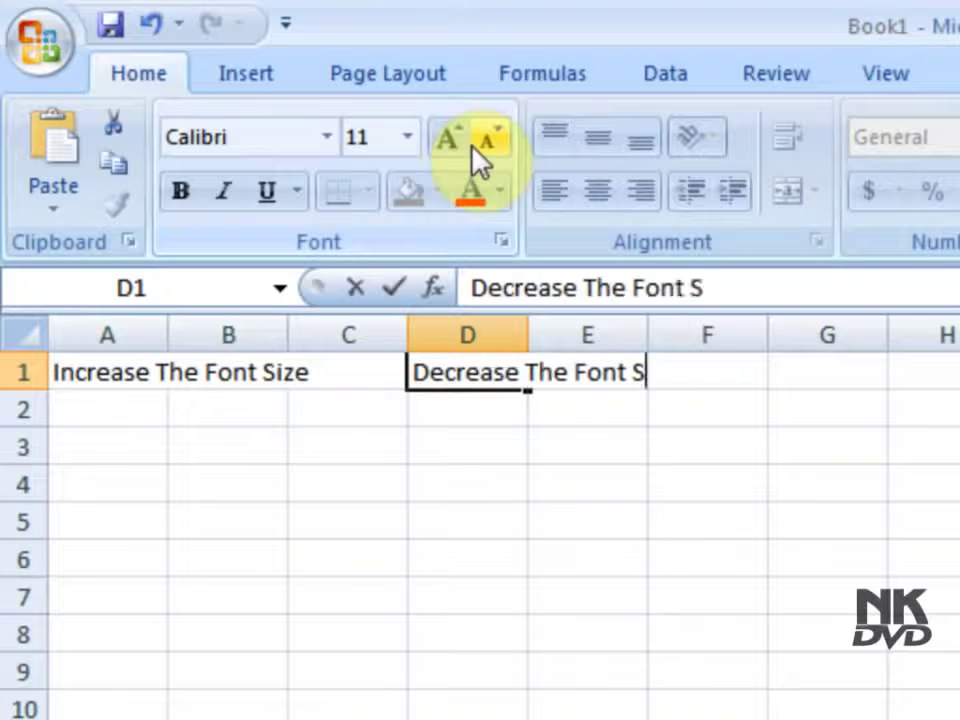
type("ize")
key("Return")
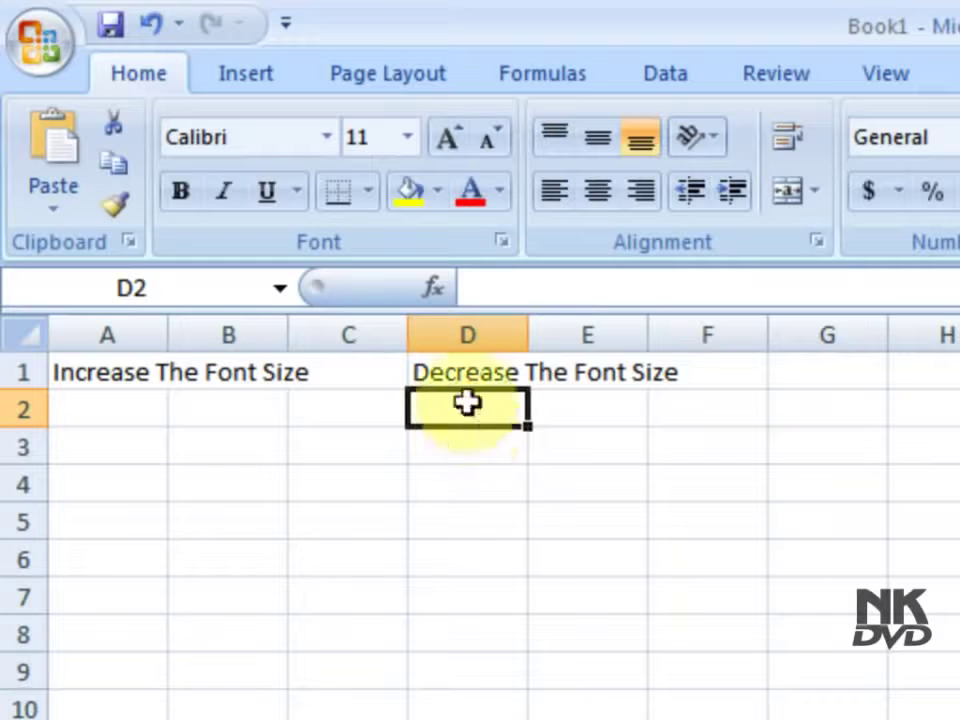
Step: Enter 123321 in A3 and 9878 in D3
left_click(150, 452)
type("12332")
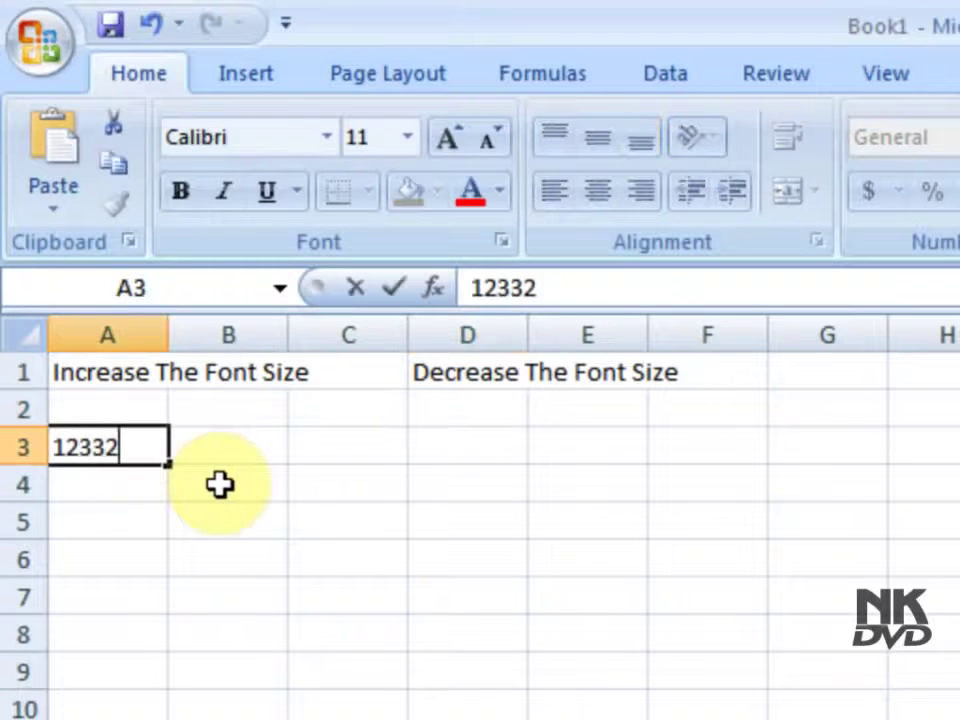
type("1")
key("Tab")
key("Tab")
key("Tab")
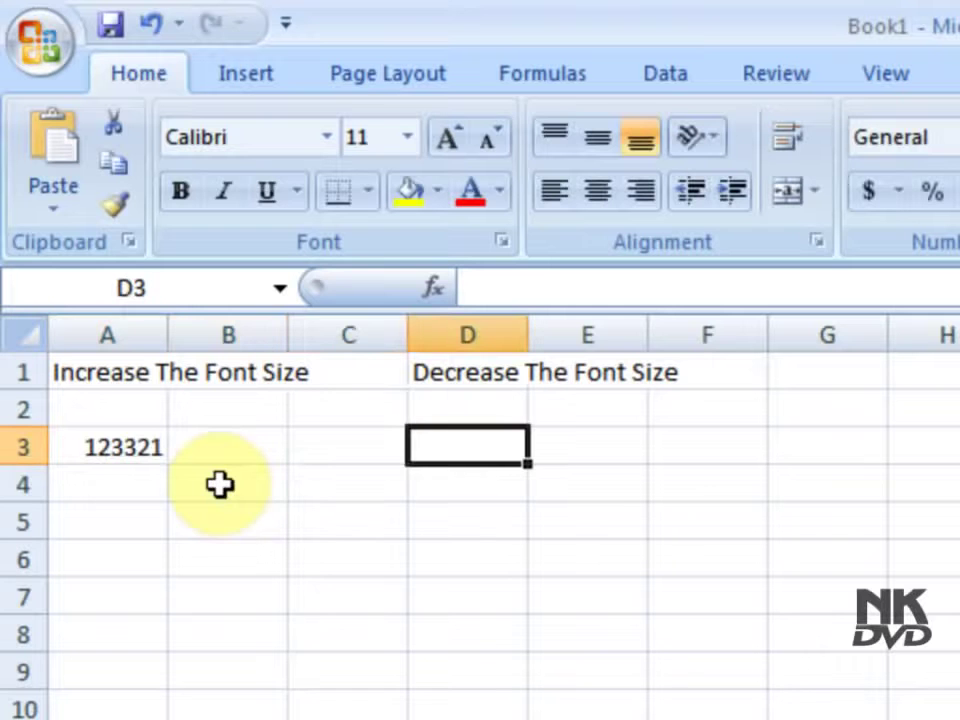
type("98")
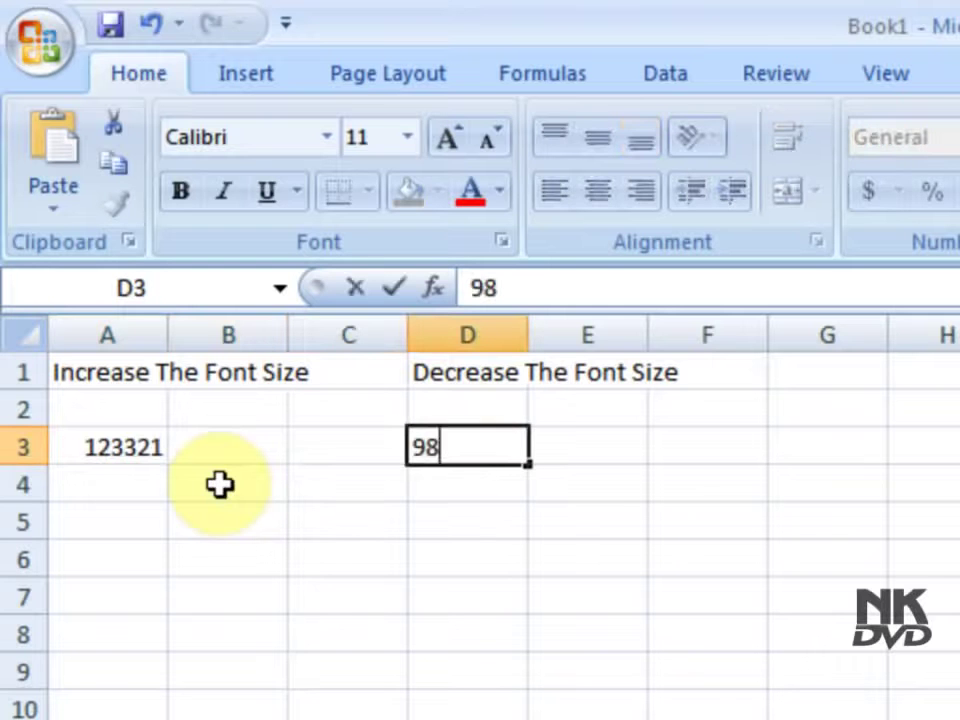
type("78")
key("Tab")
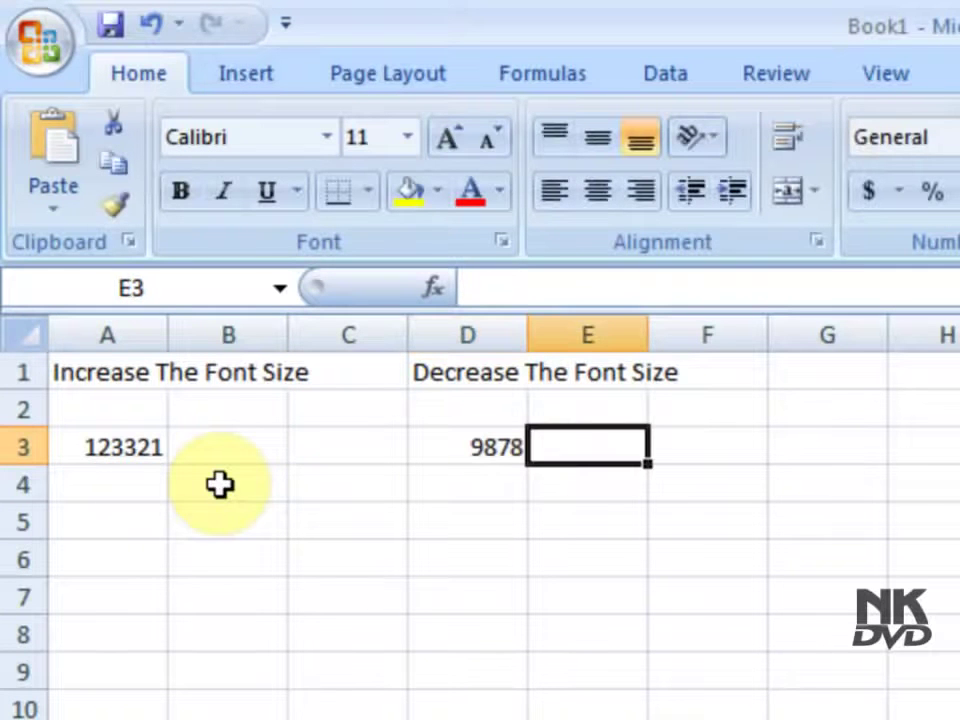
Step: Set A3's number 123321 to 72-point font from the Font Size list
left_click(131, 450)
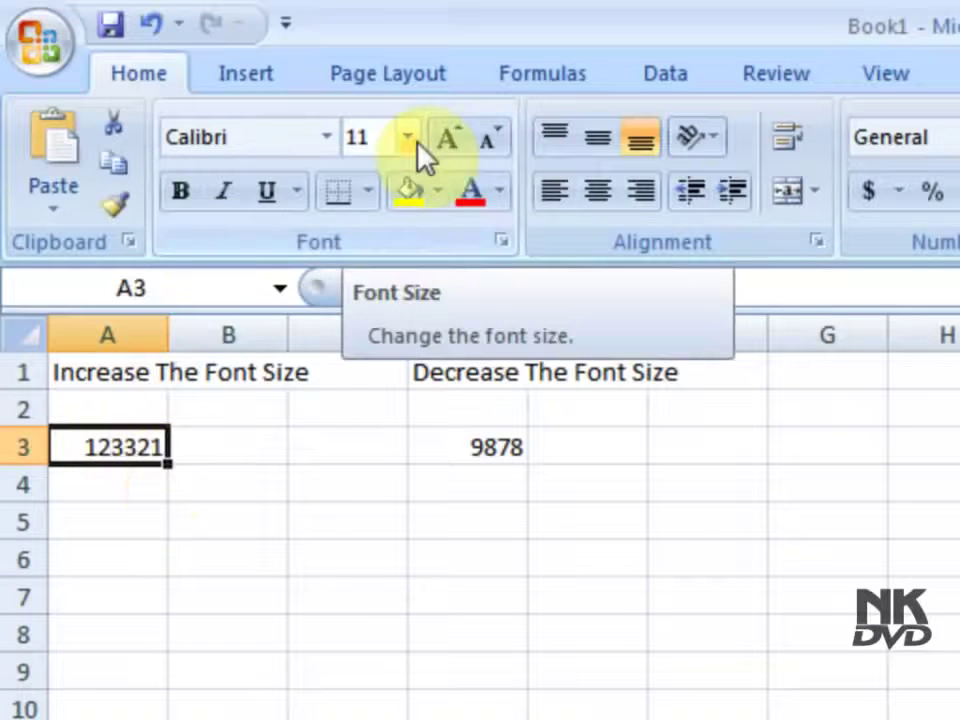
left_click(412, 141)
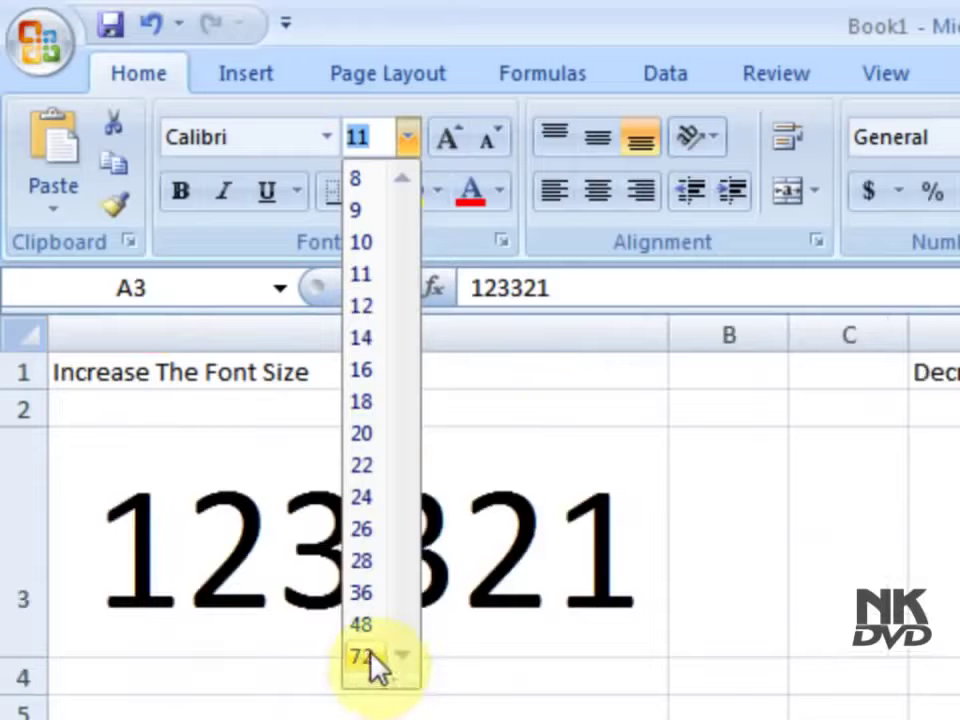
left_click(373, 650)
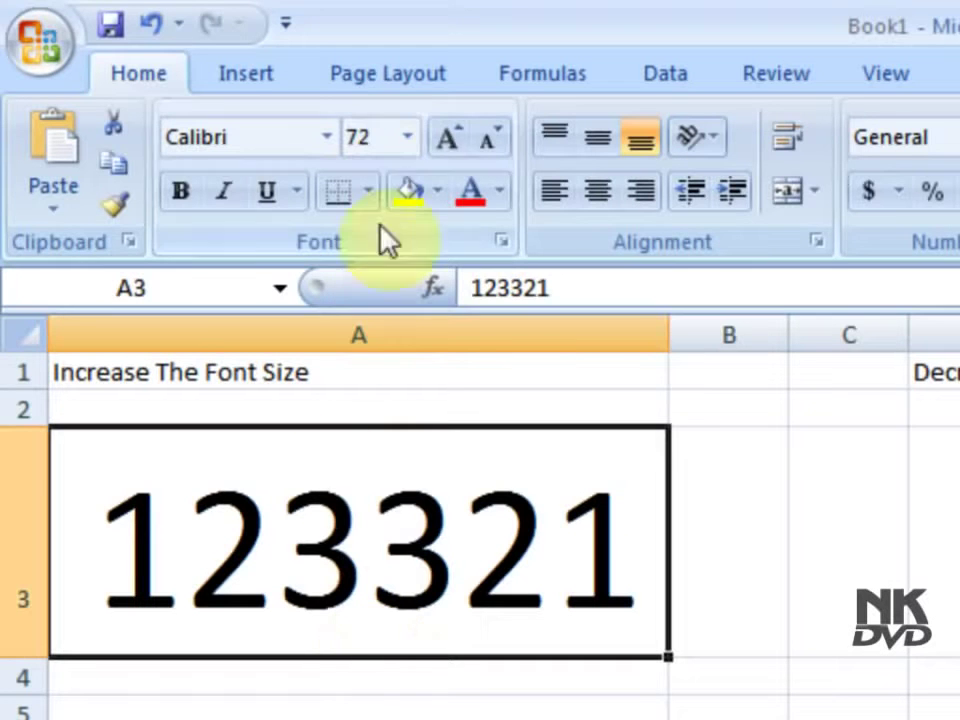
Step: Type 123 as A3's font size, beyond the listed maximum
left_click(375, 138)
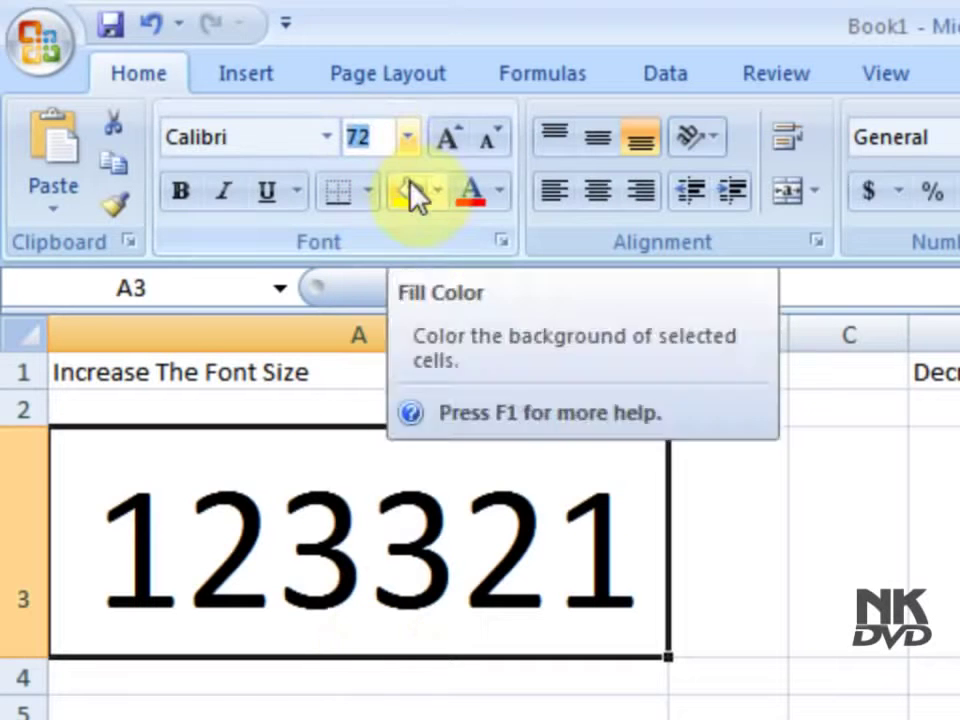
type("123")
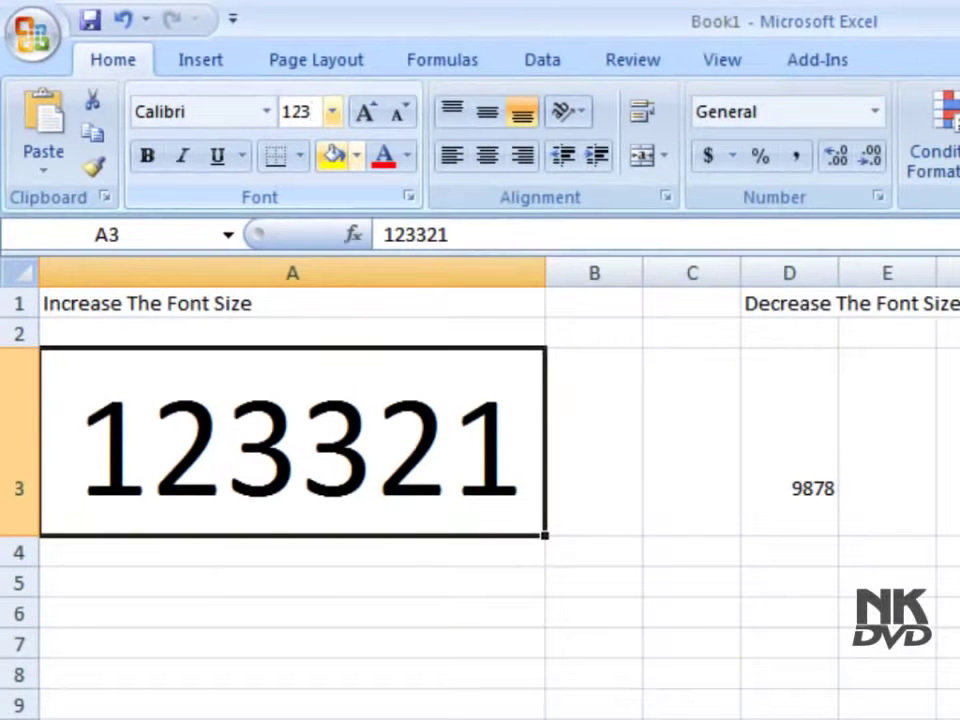
key("Return")
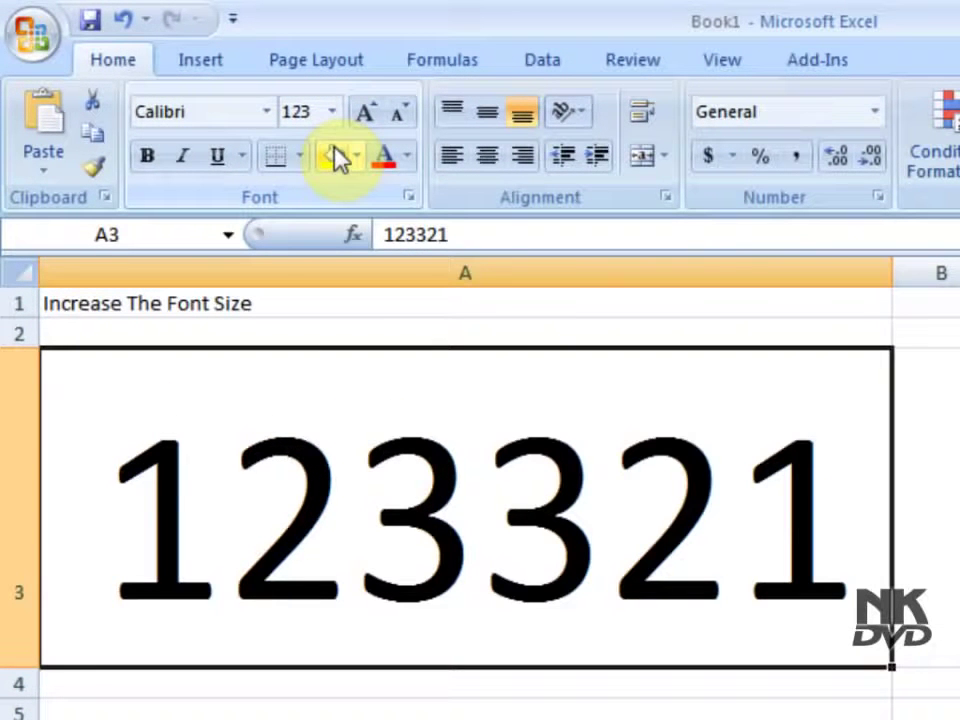
Step: Change A3's font size from 123 to 100
left_click(331, 112)
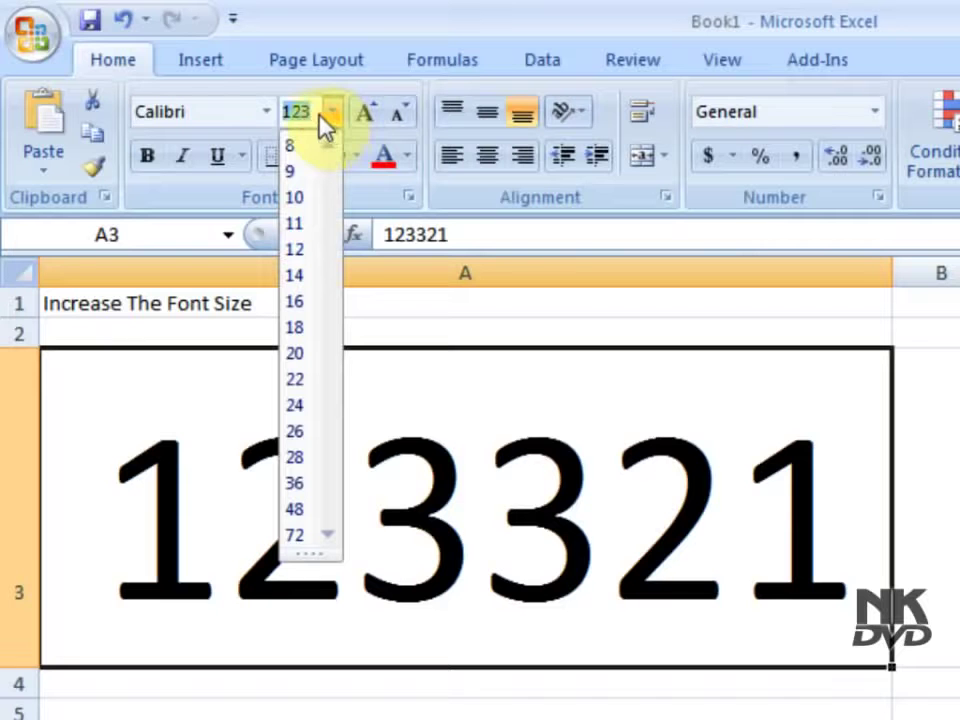
left_click(310, 110)
double_click(284, 112)
type("1")
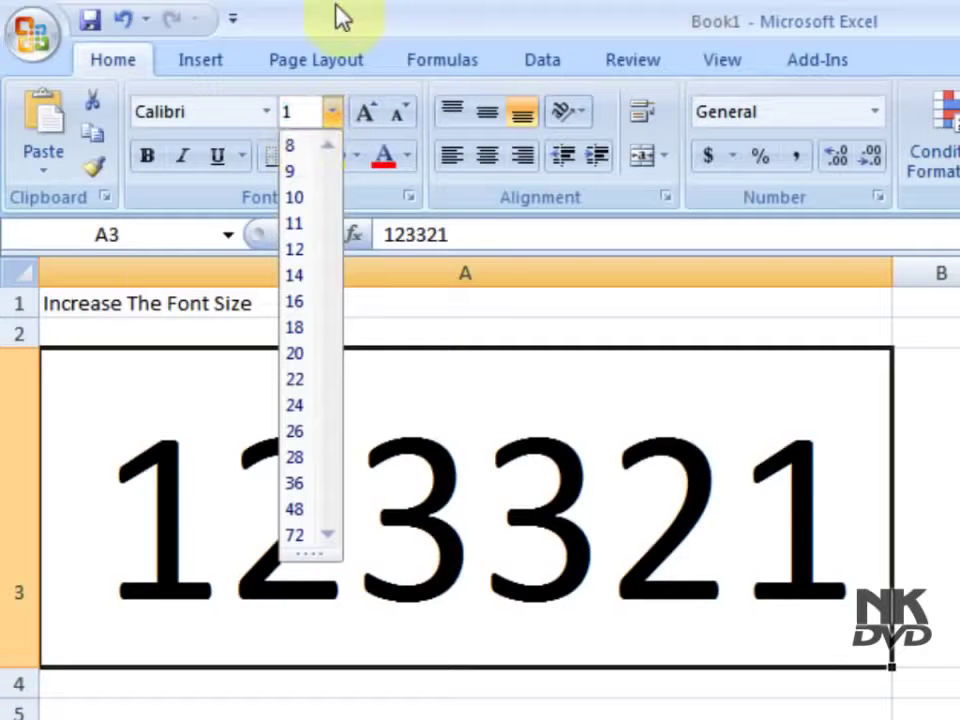
type("00")
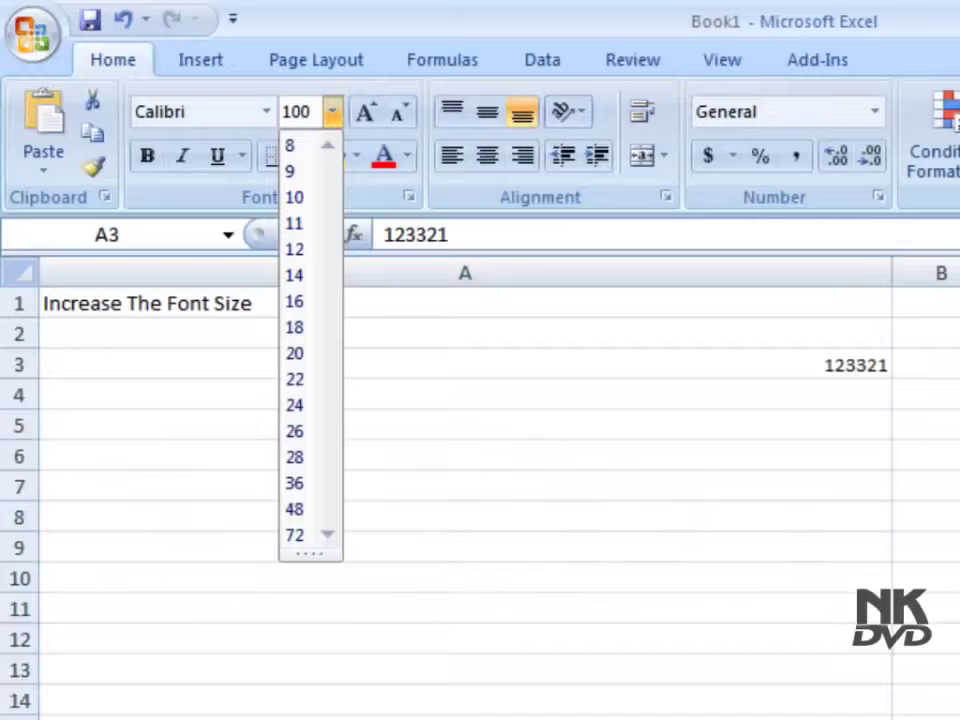
key("Return")
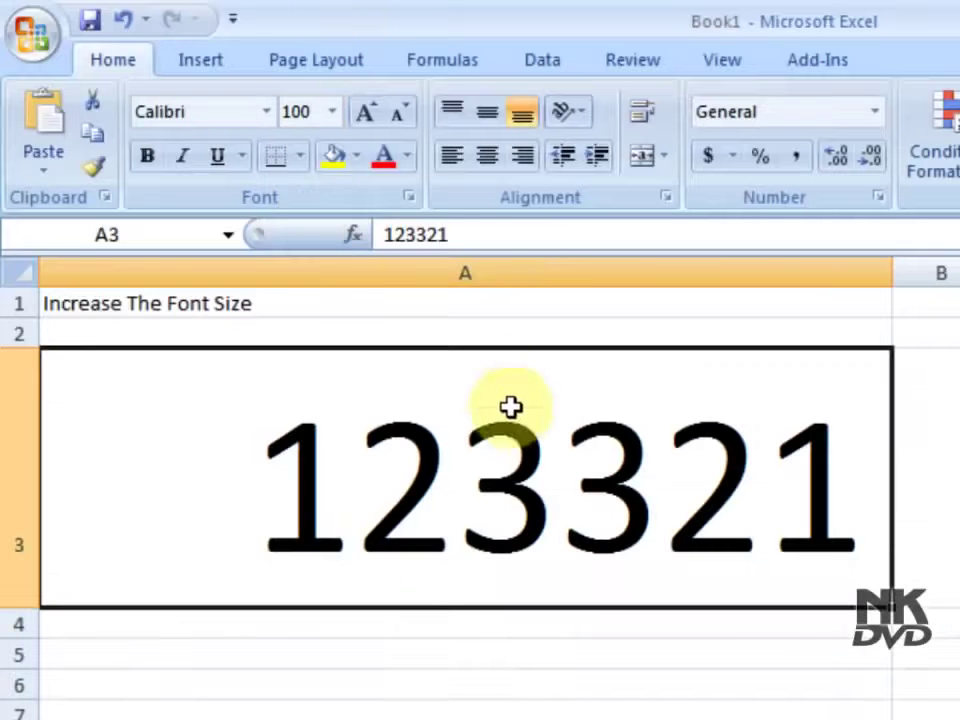
Step: Set A3's font size to 250, then reduce it to 50
left_click(316, 111)
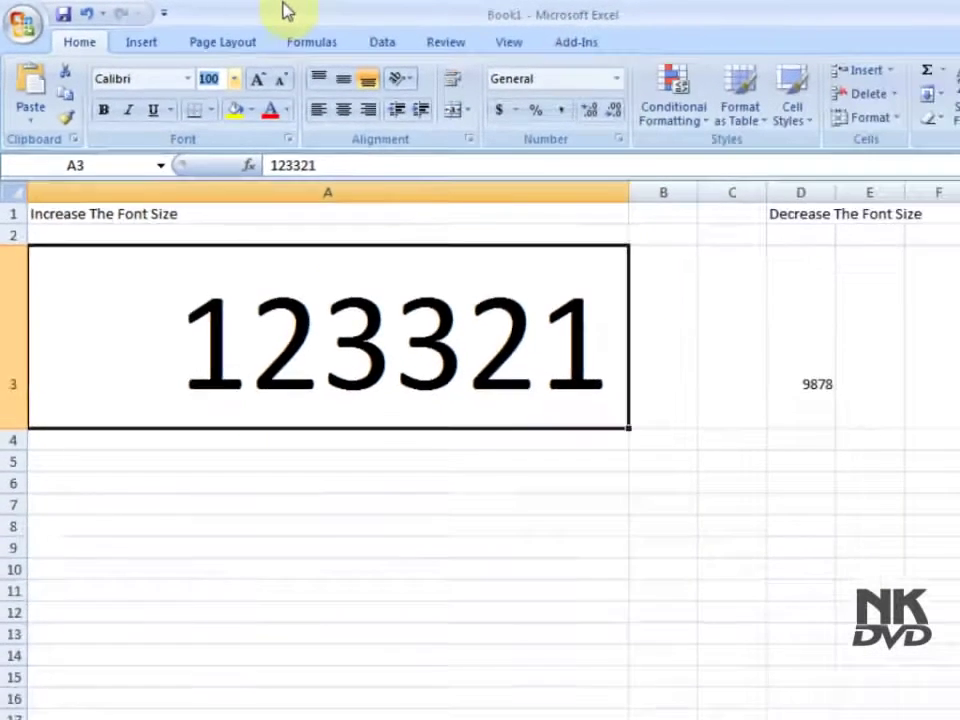
type("2")
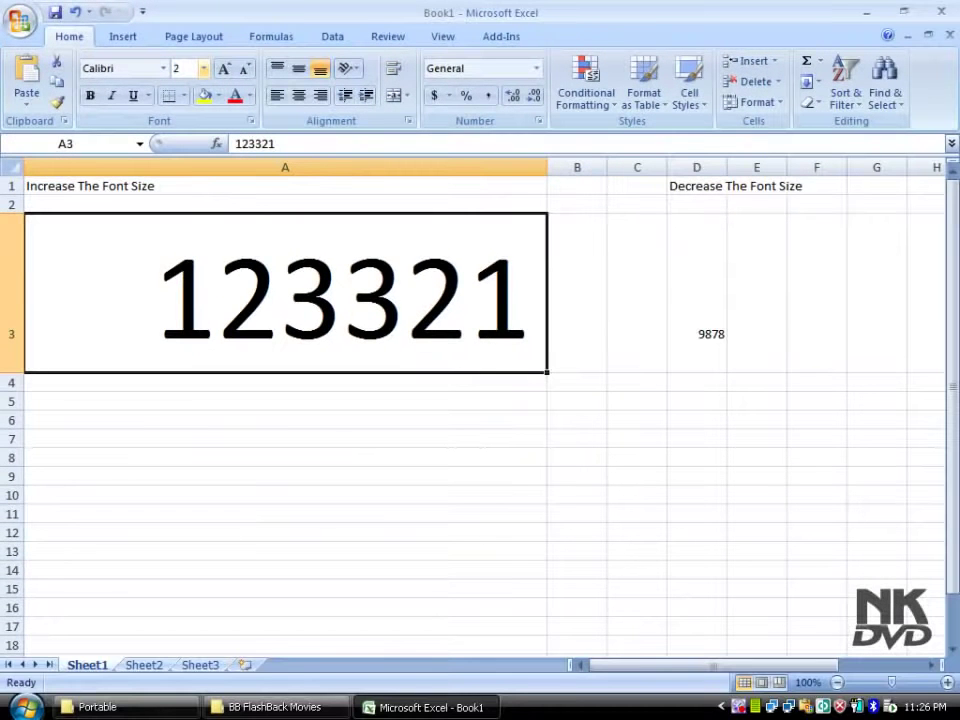
type("50")
key("Return")
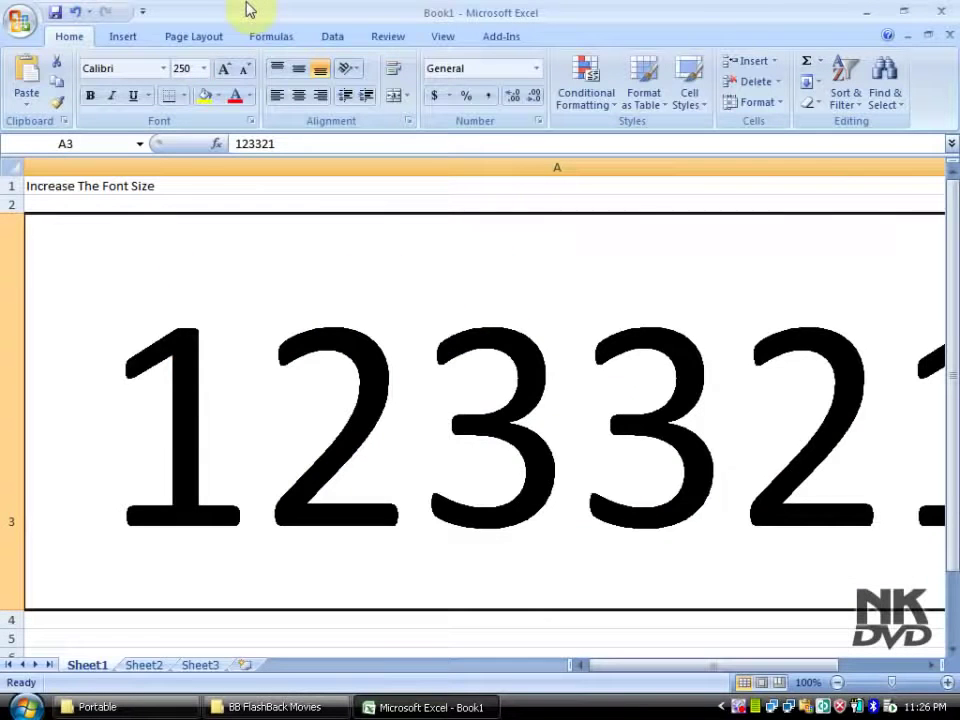
left_click(183, 67)
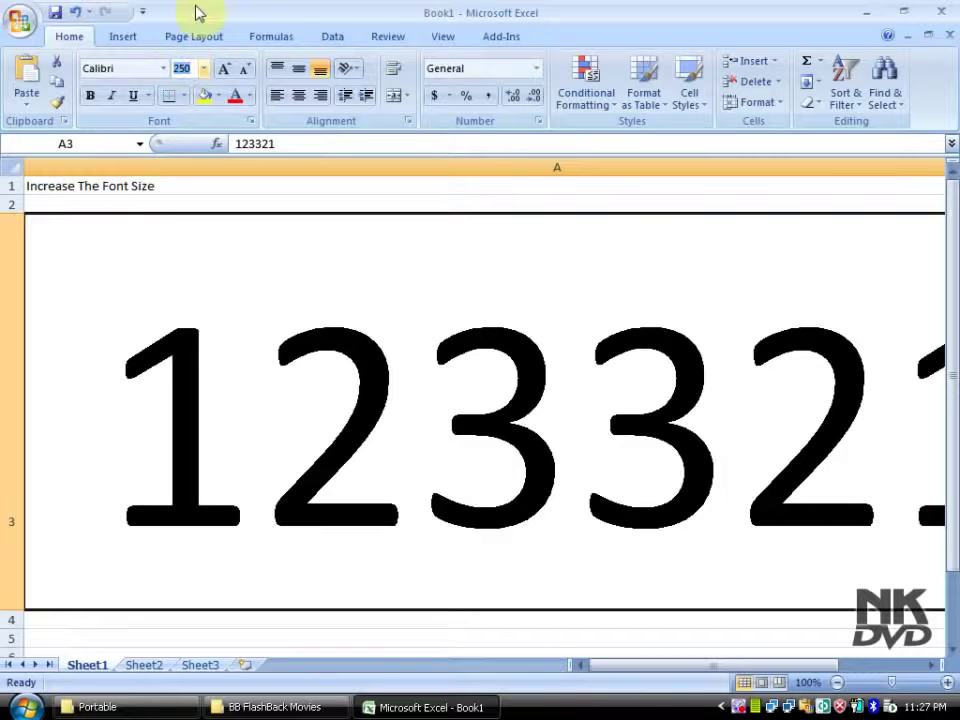
type("5")
key("Return")
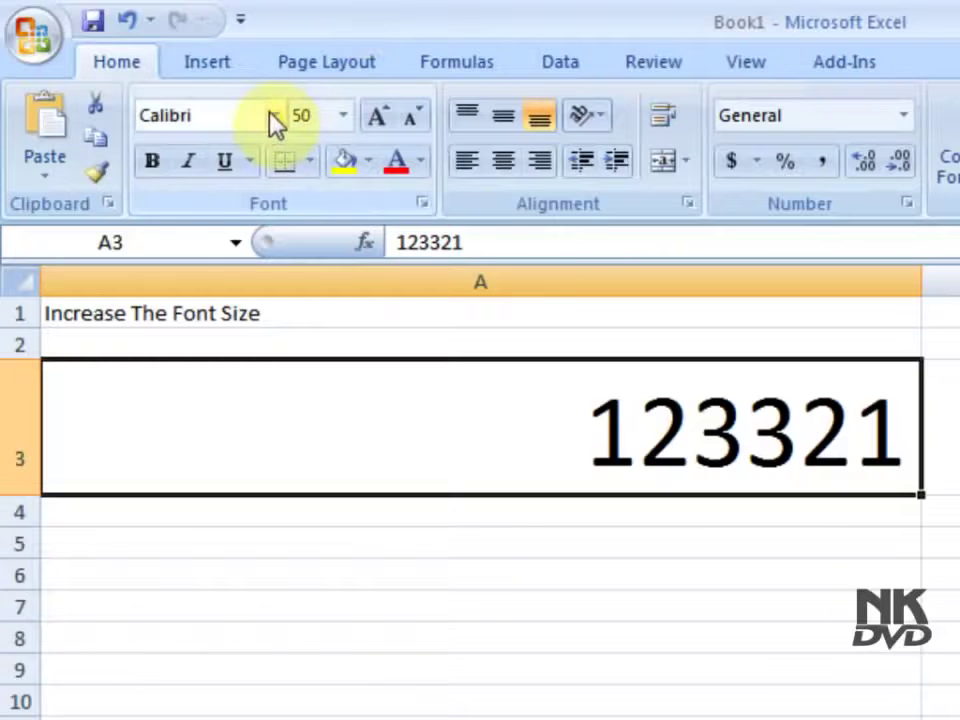
Step: Step A3's font size down from 50 to 9 with Decrease Font Size, then up to 14
left_click(415, 124)
left_click(415, 124)
left_click(415, 124)
left_click(415, 124)
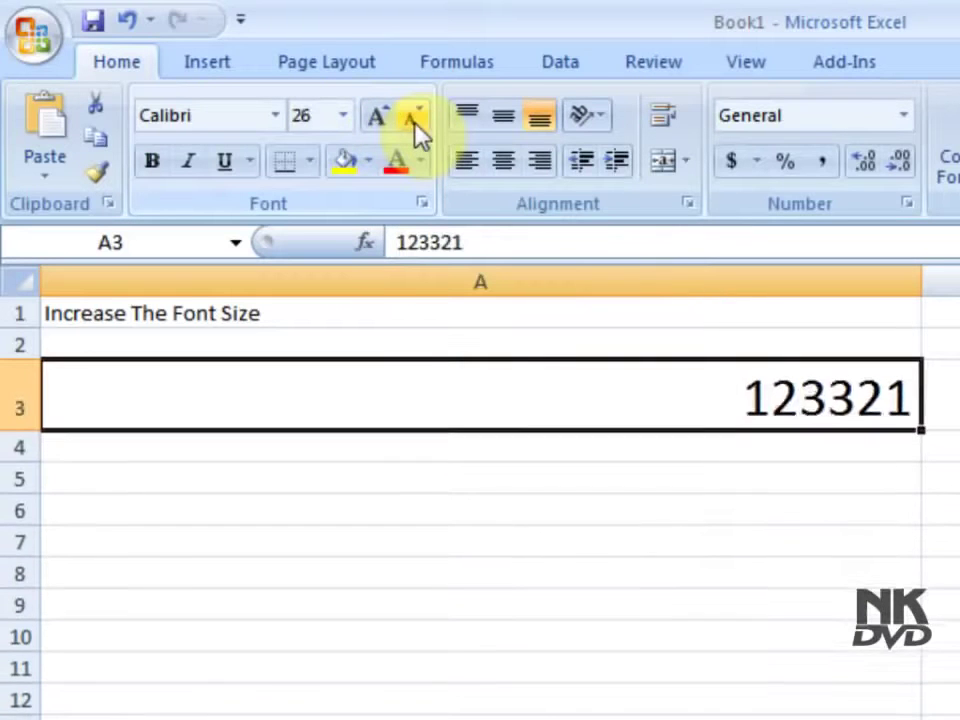
left_click(415, 124)
left_click(415, 124)
left_click(415, 124)
left_click(415, 124)
left_click(415, 124)
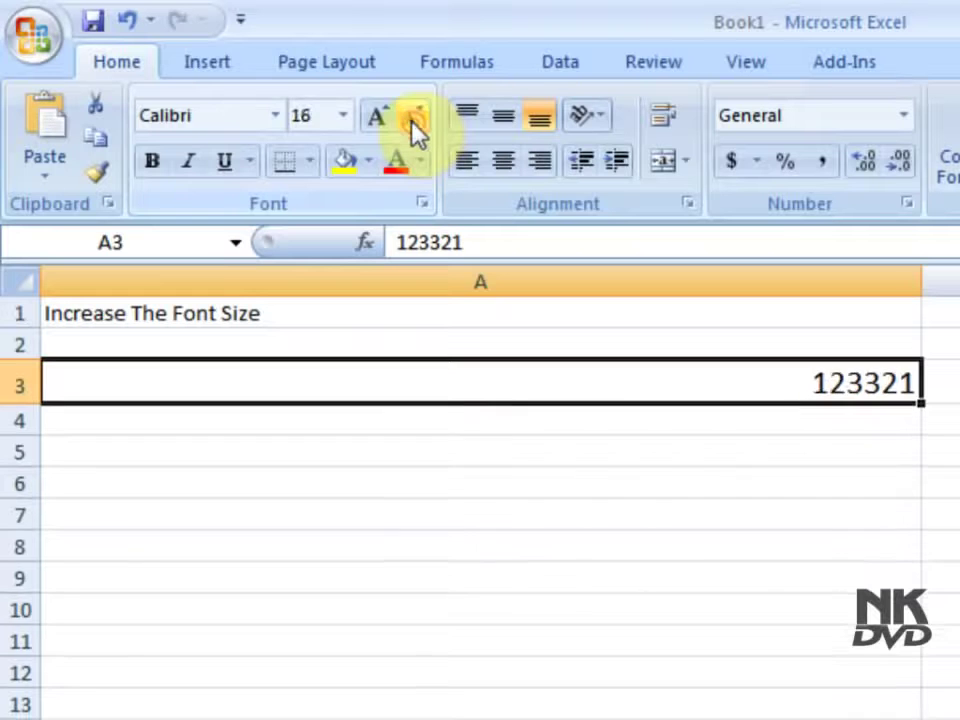
left_click(415, 124)
left_click(415, 124)
left_click(415, 124)
left_click(415, 124)
left_click(415, 124)
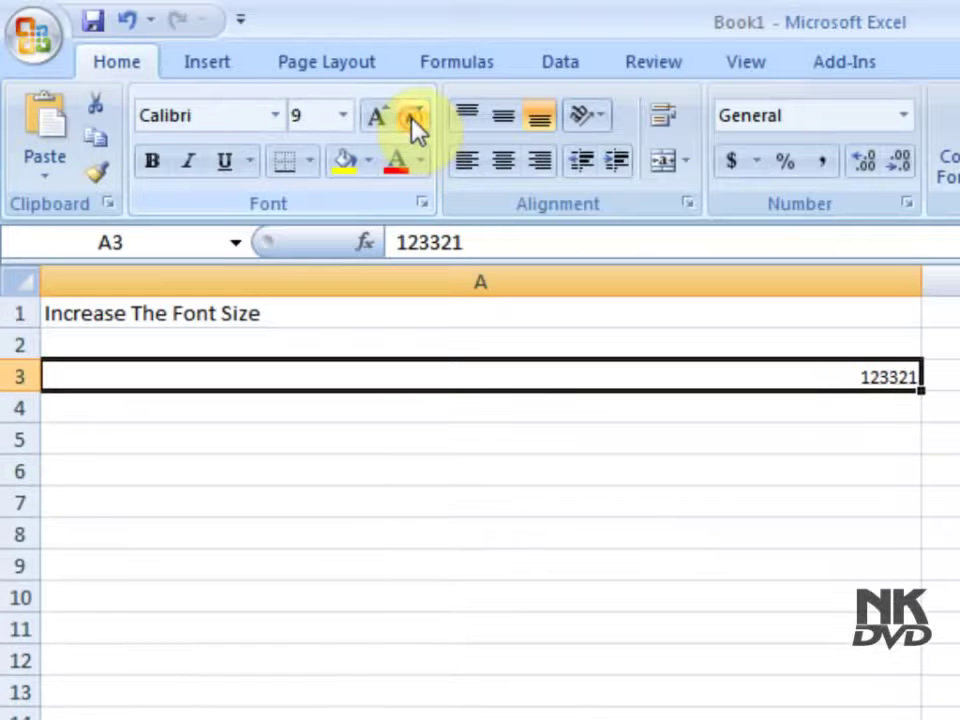
left_click(381, 118)
left_click(381, 118)
Step: Step A3's font size up from 14 to 72 with Increase Font Size, which goes no higher
left_click(381, 118)
left_click(381, 118)
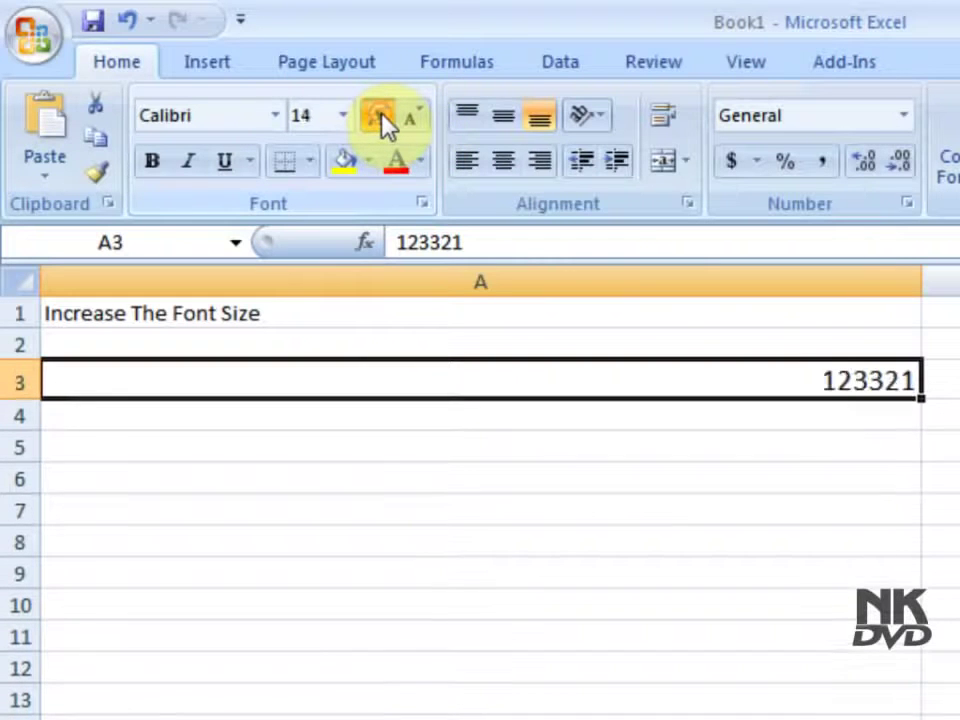
left_click(381, 118)
left_click(381, 118)
left_click(381, 118)
left_click(381, 118)
left_click(381, 118)
left_click(381, 118)
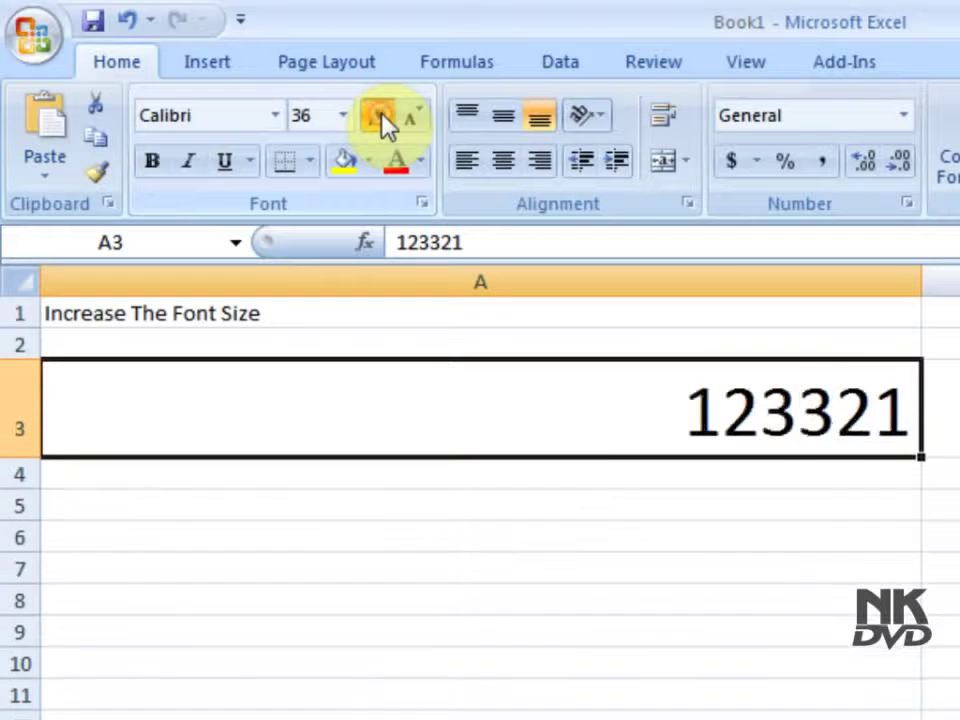
left_click(381, 118)
left_click(381, 118)
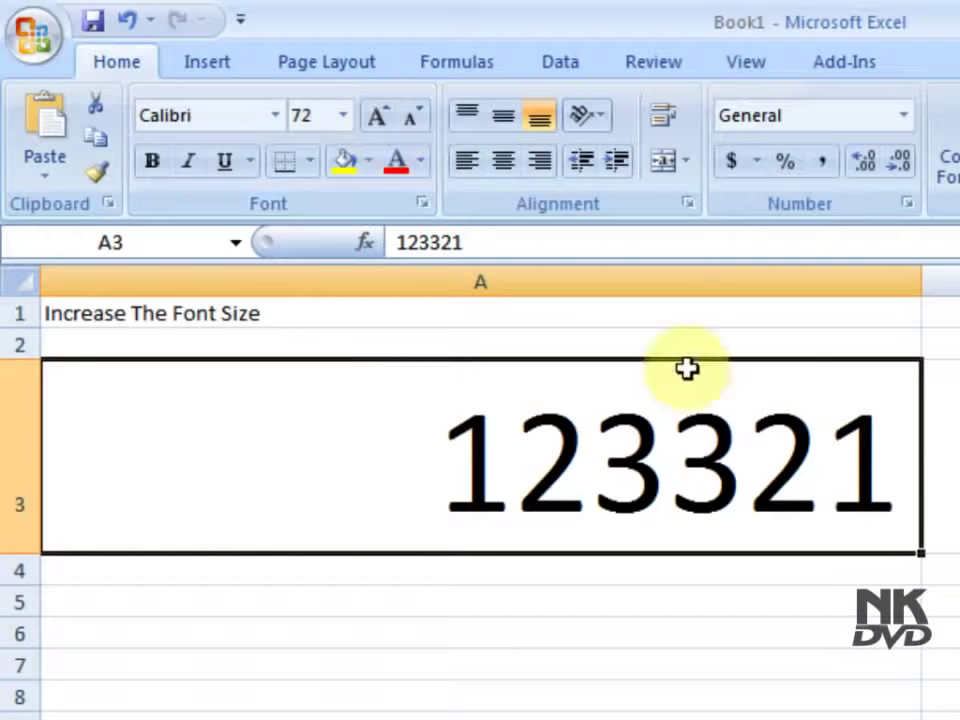
left_click(378, 120)
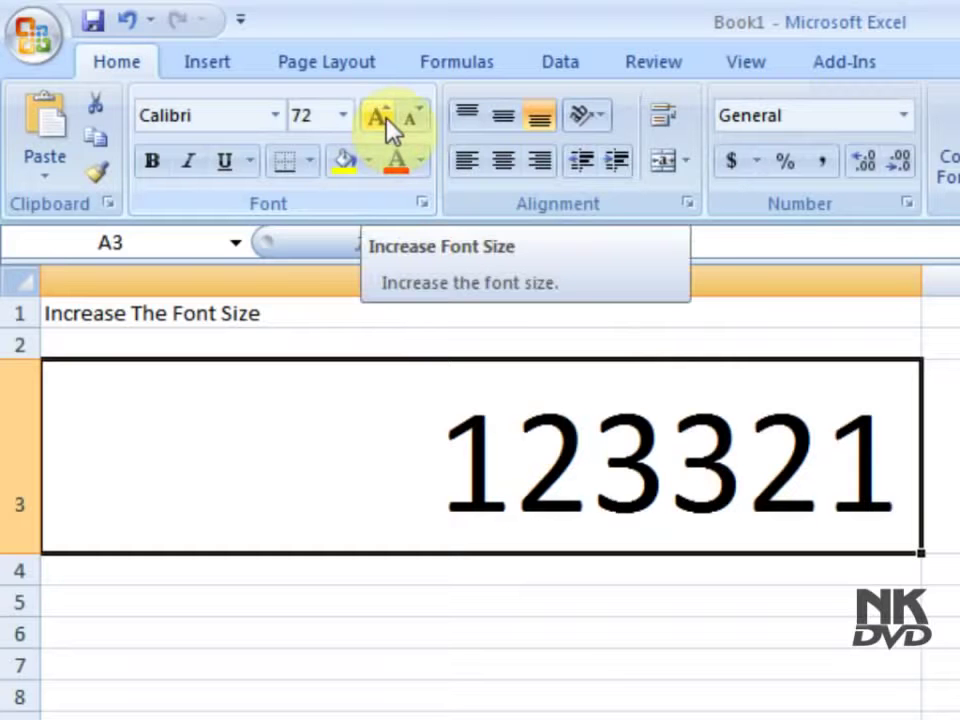
left_click(377, 118)
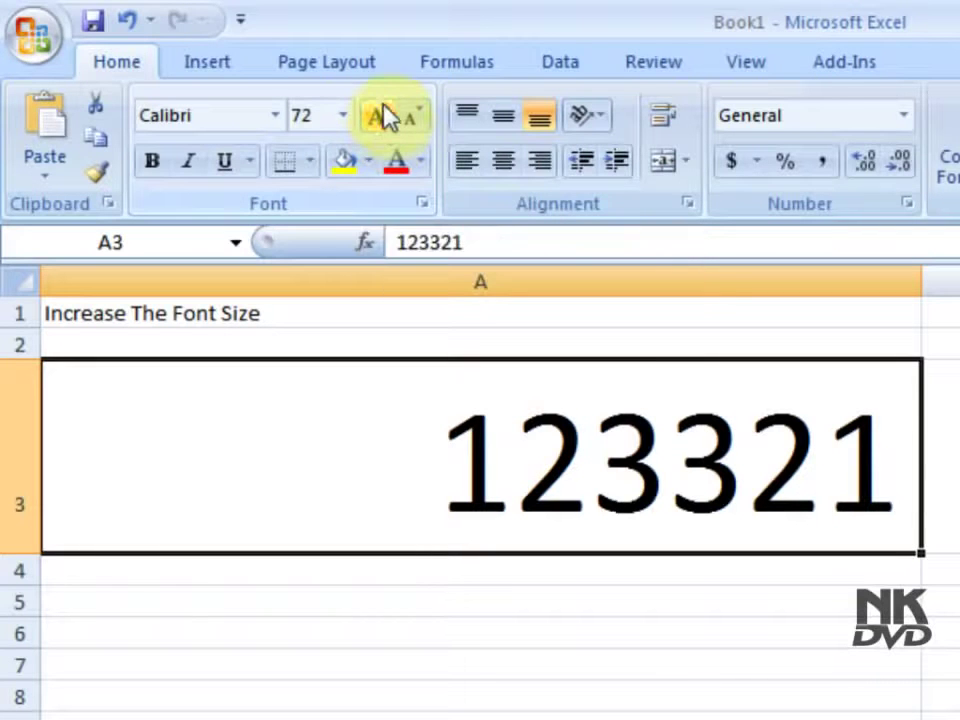
left_click(378, 119)
left_click(378, 119)
Step: Type 80 as A3's font size, above the 72 list maximum
left_click(342, 117)
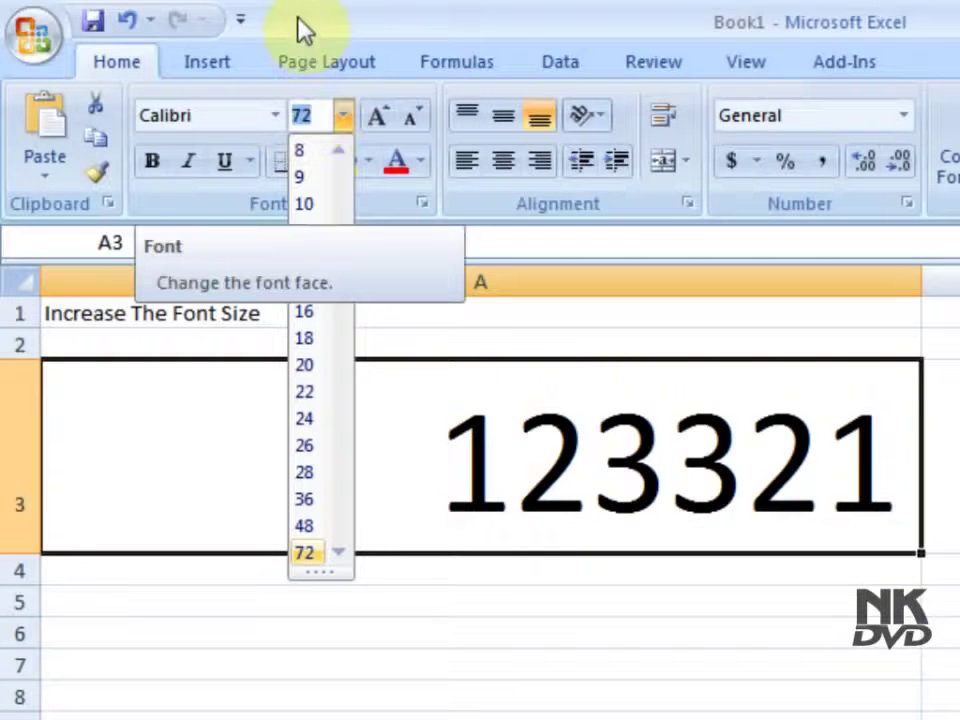
type("80")
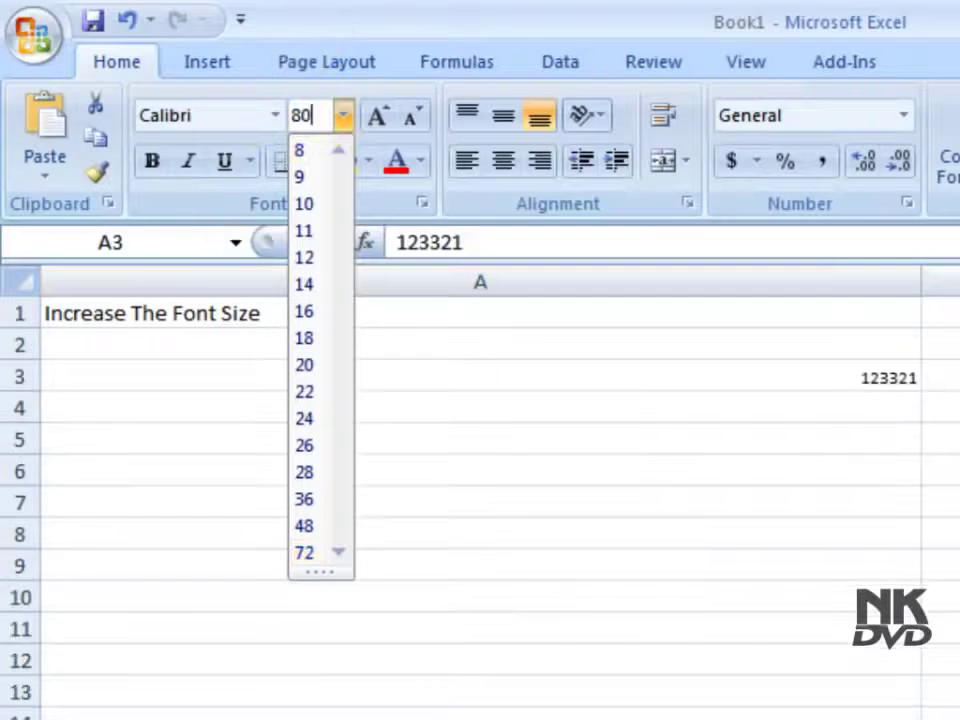
key("Return")
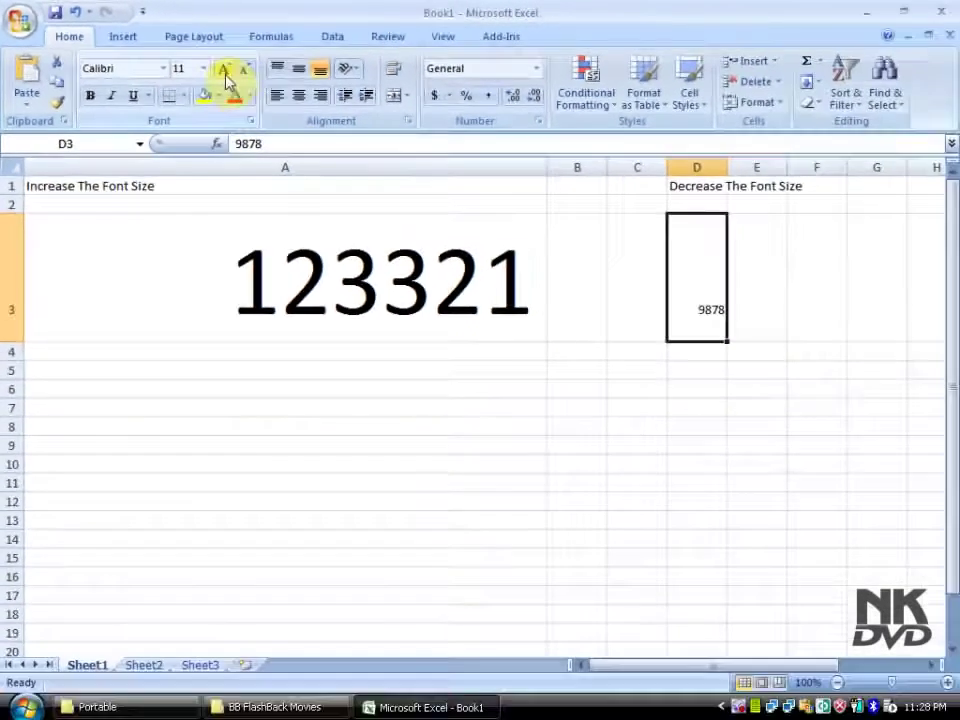
Step: Shrink D3's 9878 from 11 to 8 pt, then reselect A3
left_click(203, 68)
left_click(245, 72)
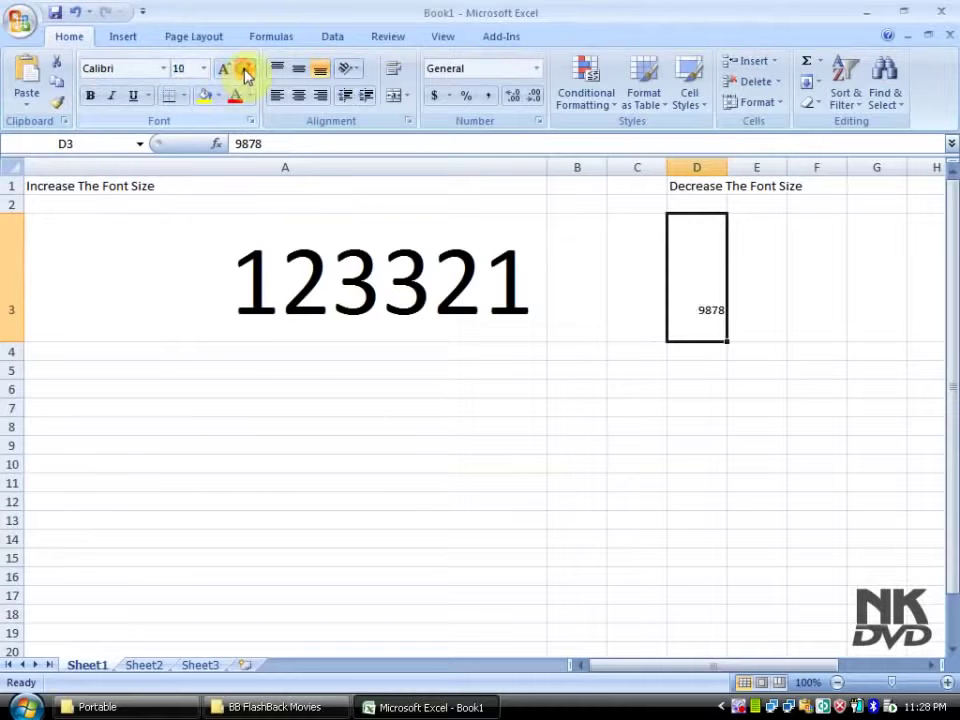
left_click(245, 72)
left_click(245, 73)
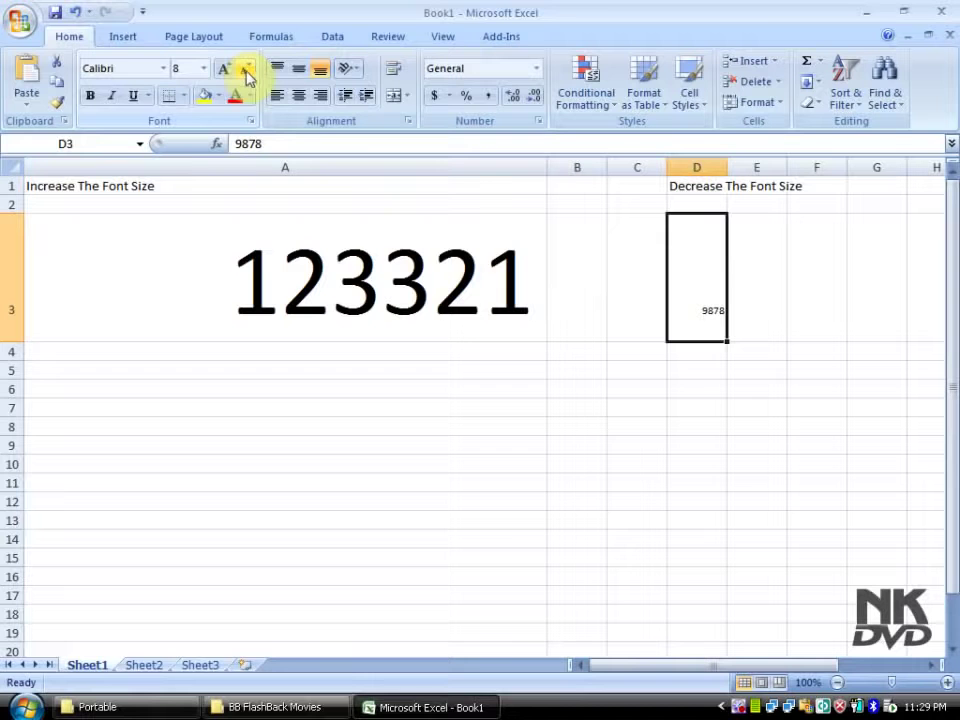
left_click(185, 72)
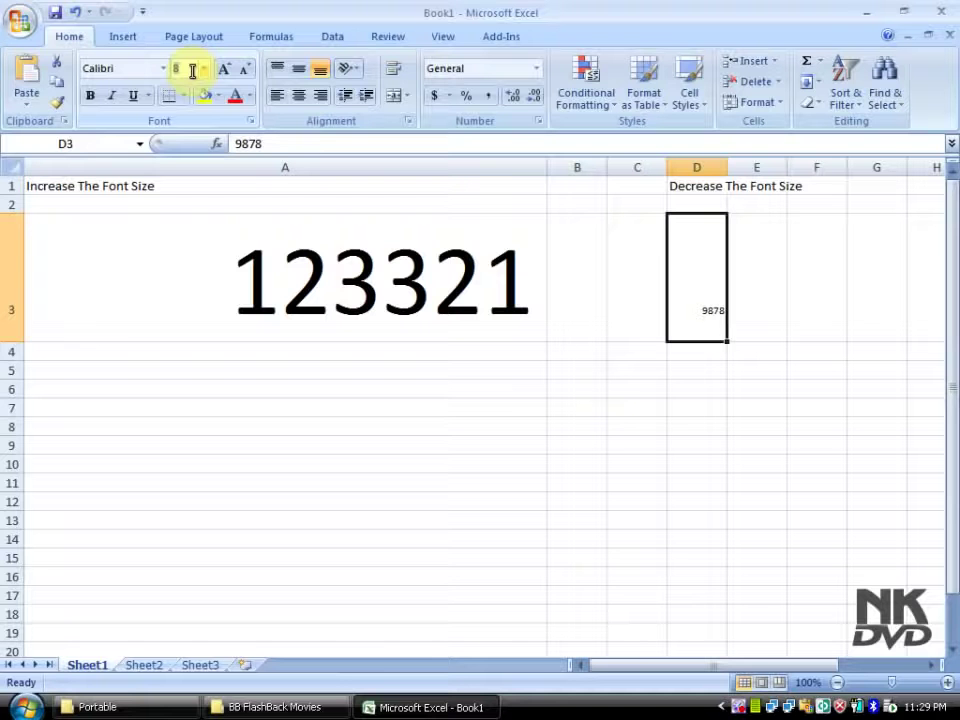
left_click(237, 267)
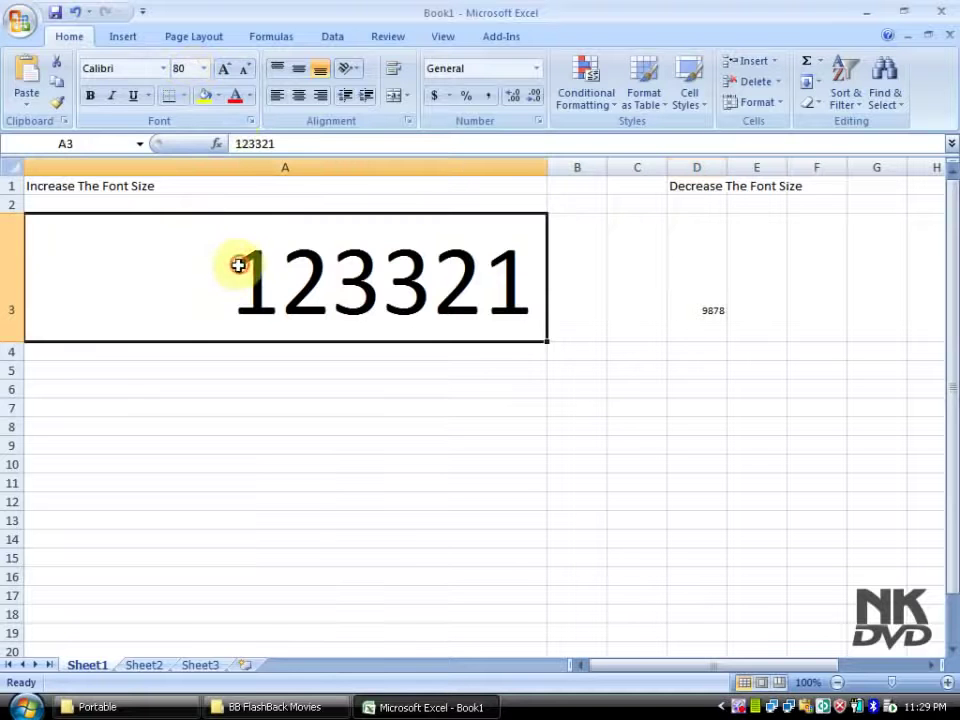
Step: Set A3's font size to 5 and AutoFit column A's width
left_click(188, 71)
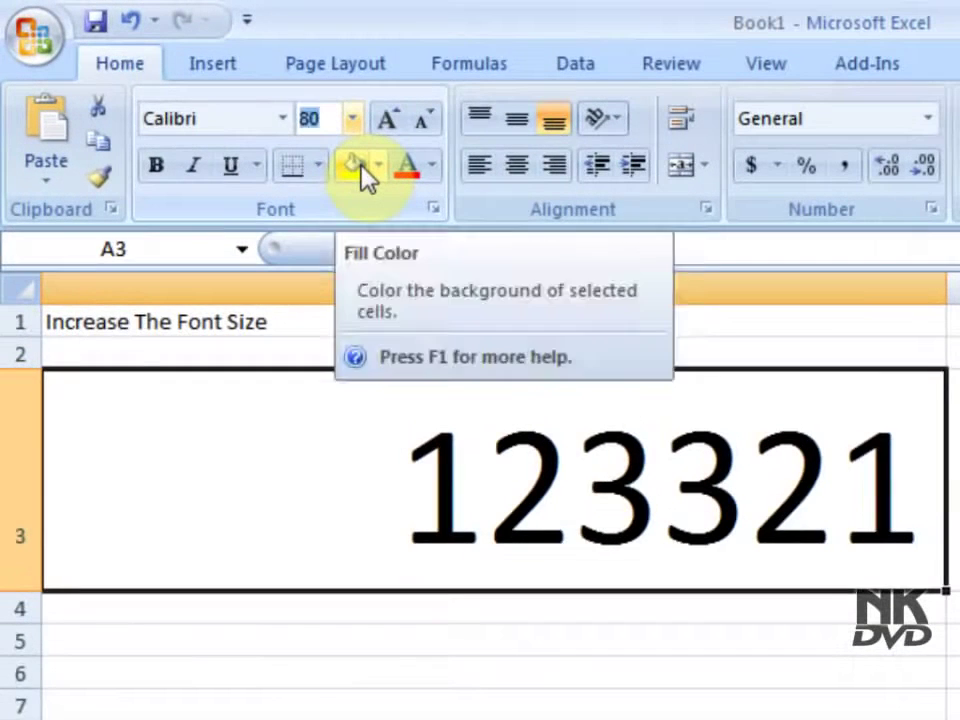
left_click(298, 129)
type("5")
key("Return")
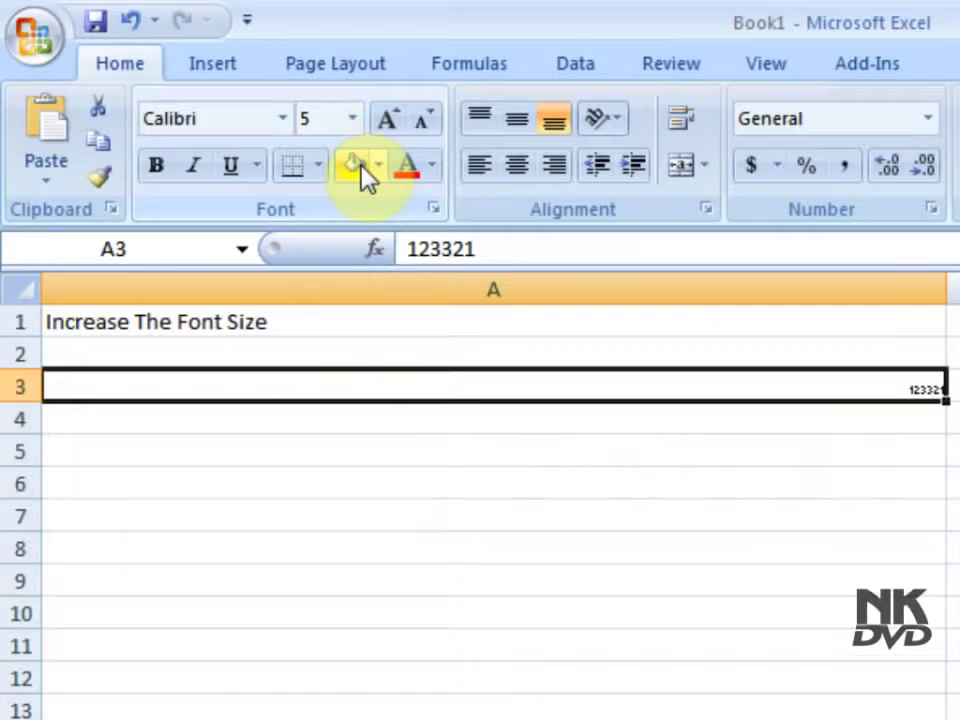
double_click(943, 296)
left_click(87, 450)
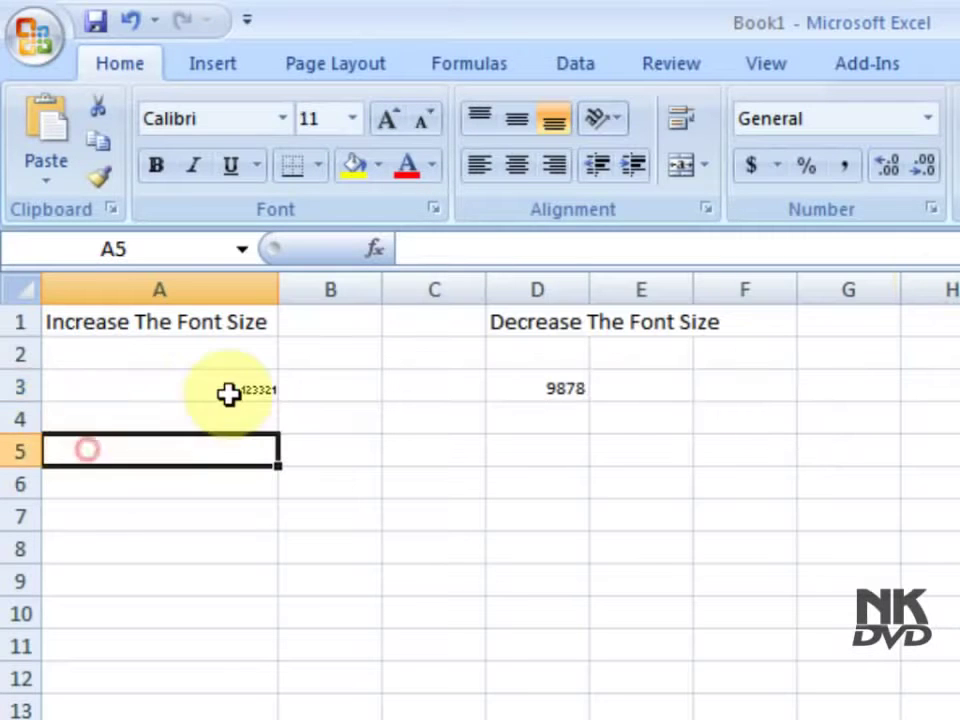
Step: Reduce A3's number 123321 to 2-point font
left_click(229, 392)
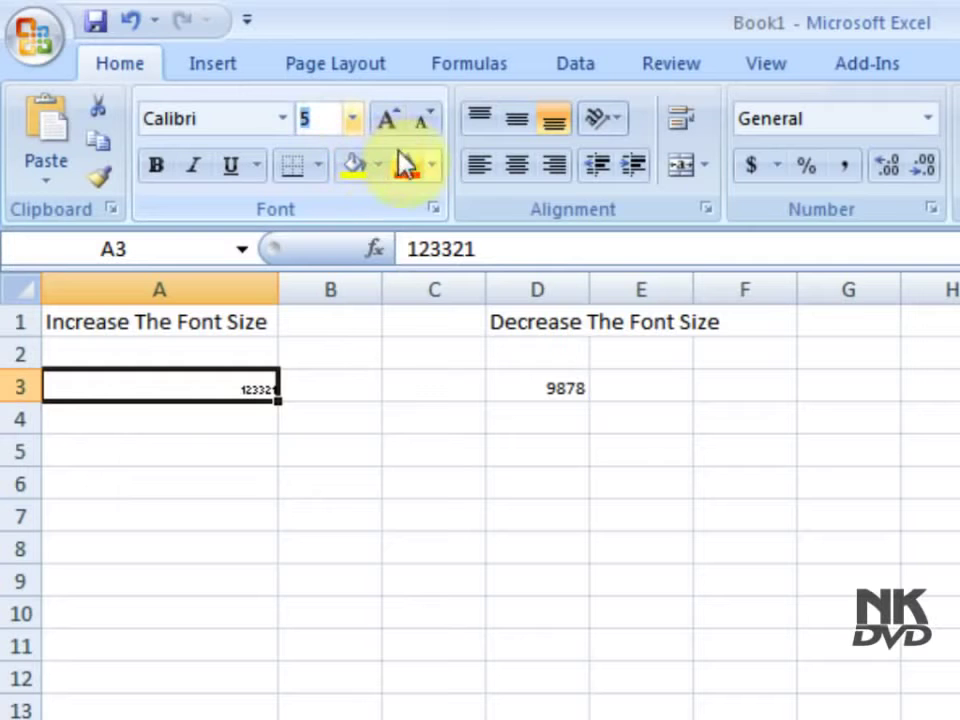
type("2")
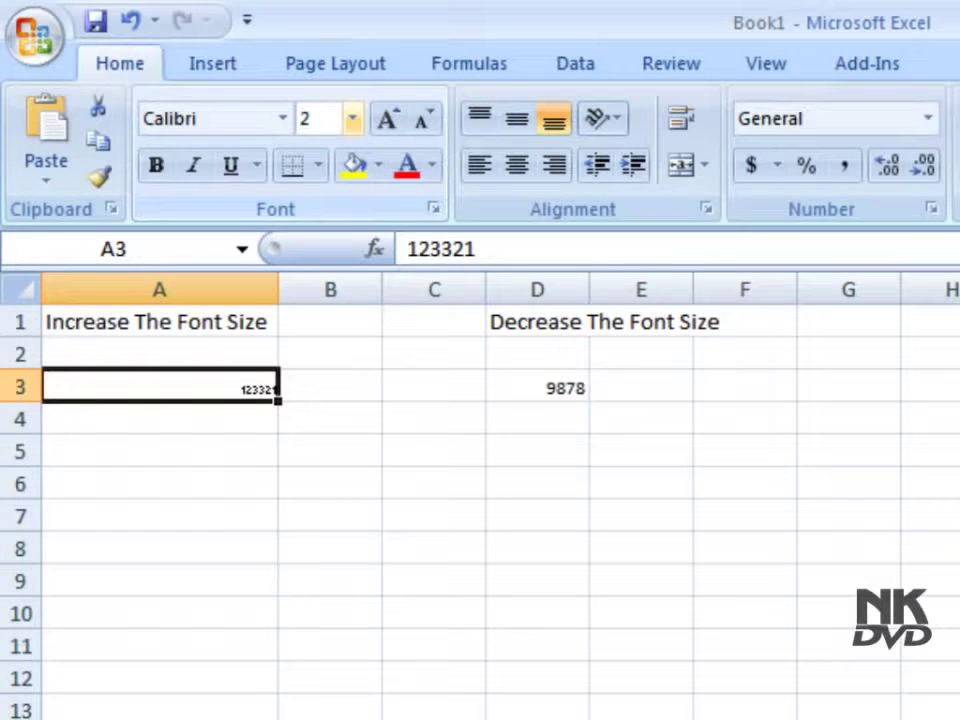
key("Return")
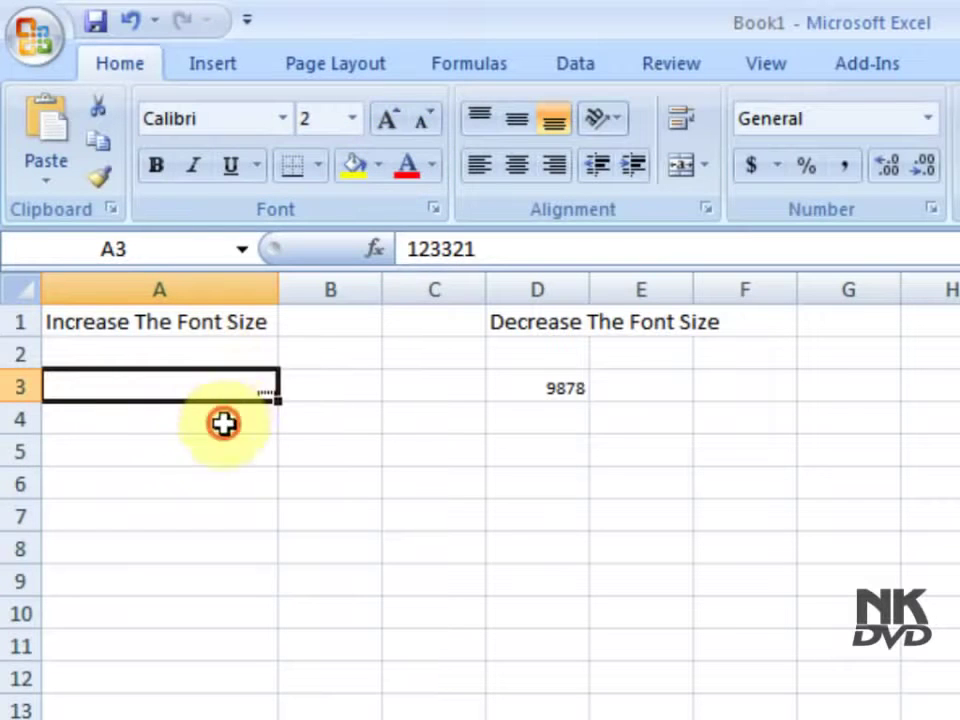
left_click(225, 420)
Step: Zoom the sheet in and set A3's 123321 to font size 34
left_click(238, 392)
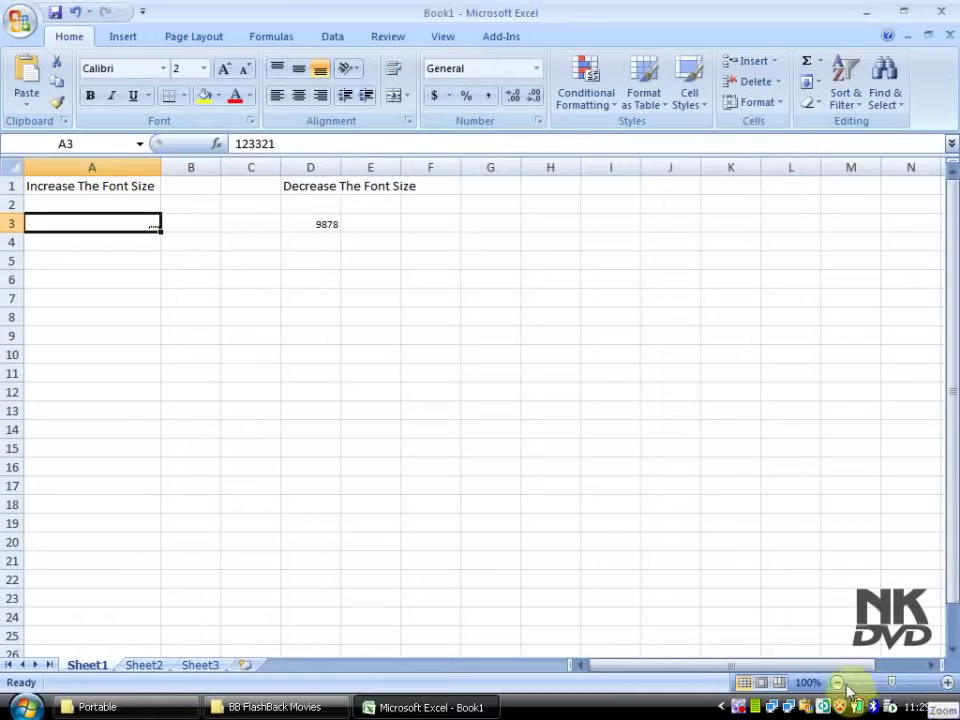
left_click(950, 684)
left_click(950, 684)
left_click(950, 684)
left_click(950, 684)
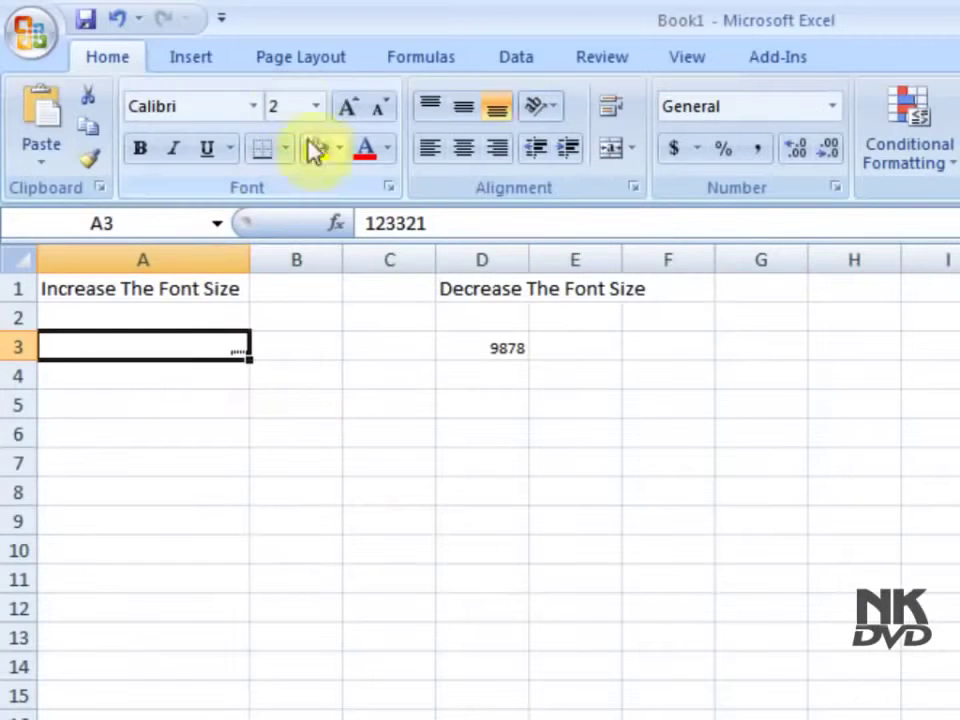
left_click(292, 106)
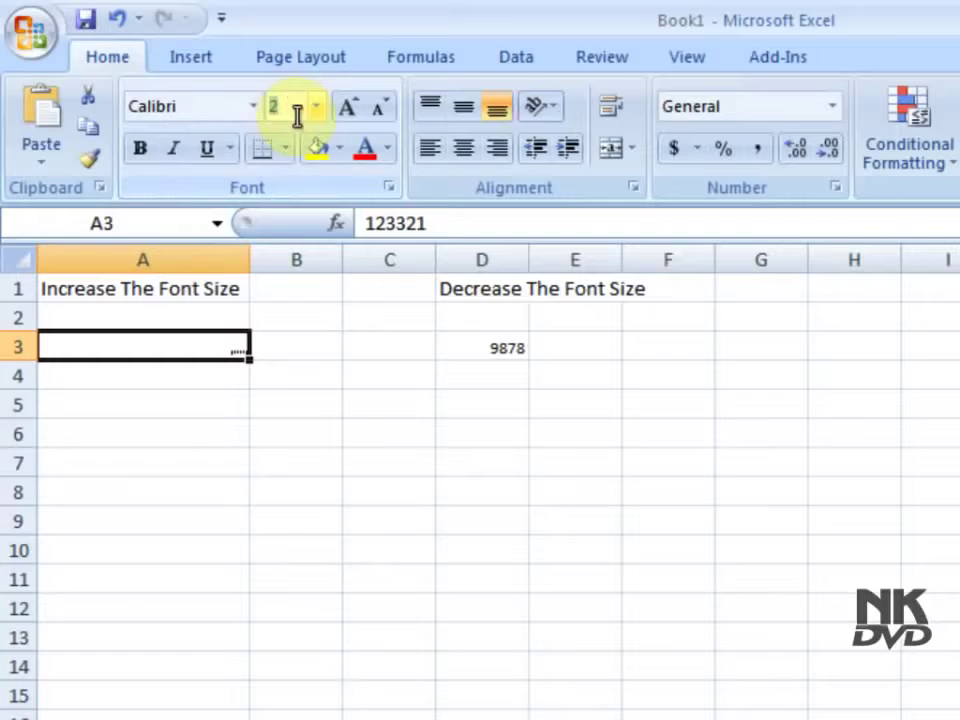
type("34")
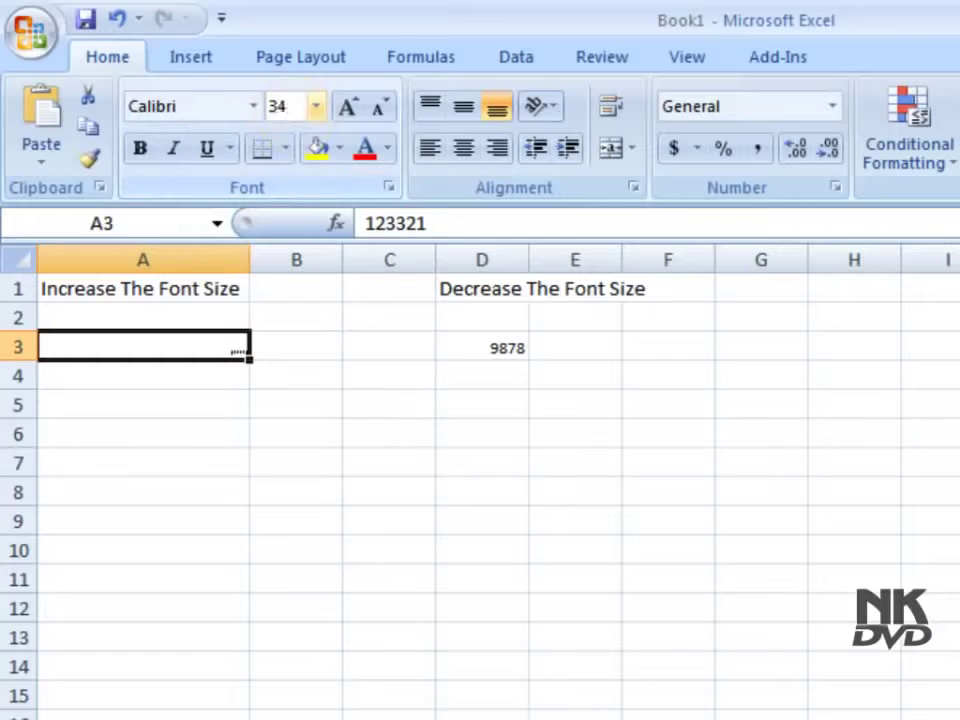
key("Return")
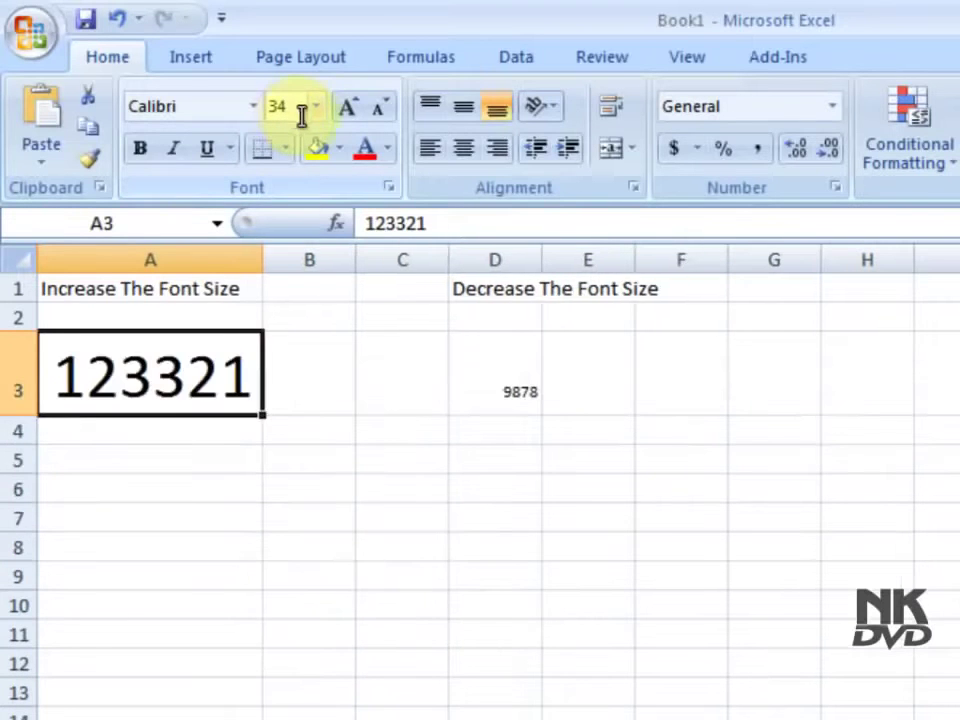
Step: Grow 9878 in D3 size by size from 8 pt with Increase Font Size, widening column D
left_click(526, 364)
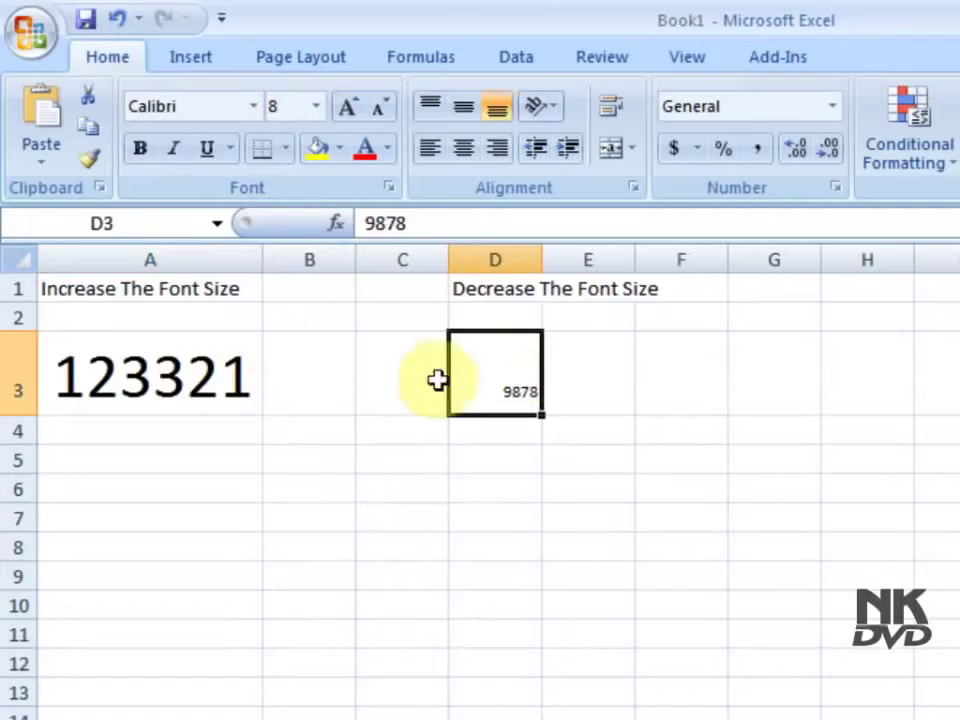
left_click(350, 110)
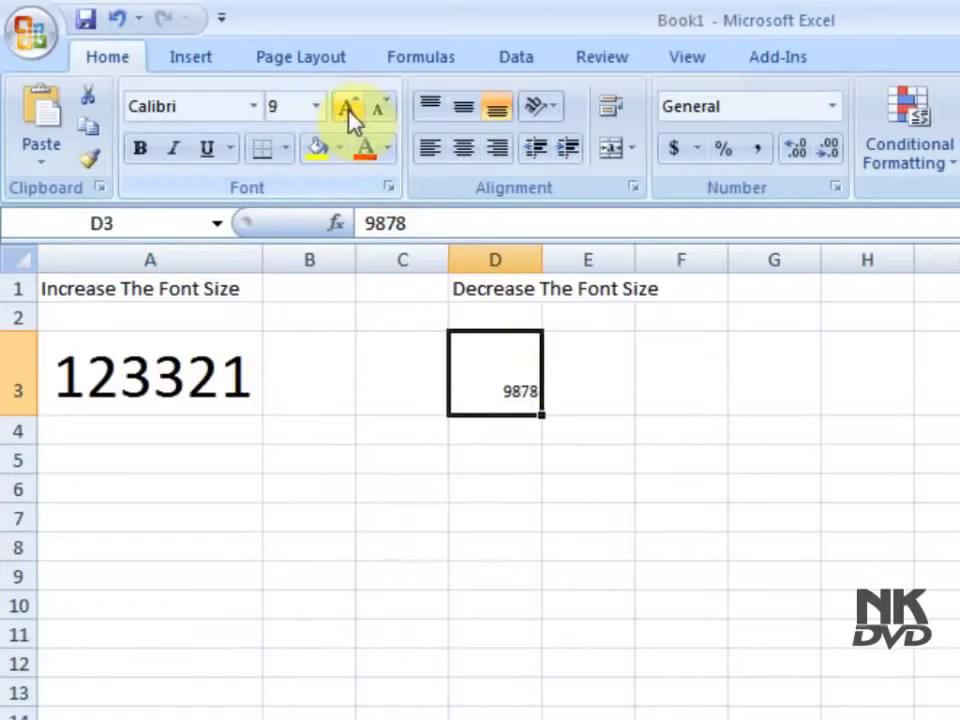
left_click(350, 110)
left_click(350, 110)
left_click(350, 110)
left_click(350, 110)
left_click(350, 110)
left_click(350, 110)
left_click(350, 110)
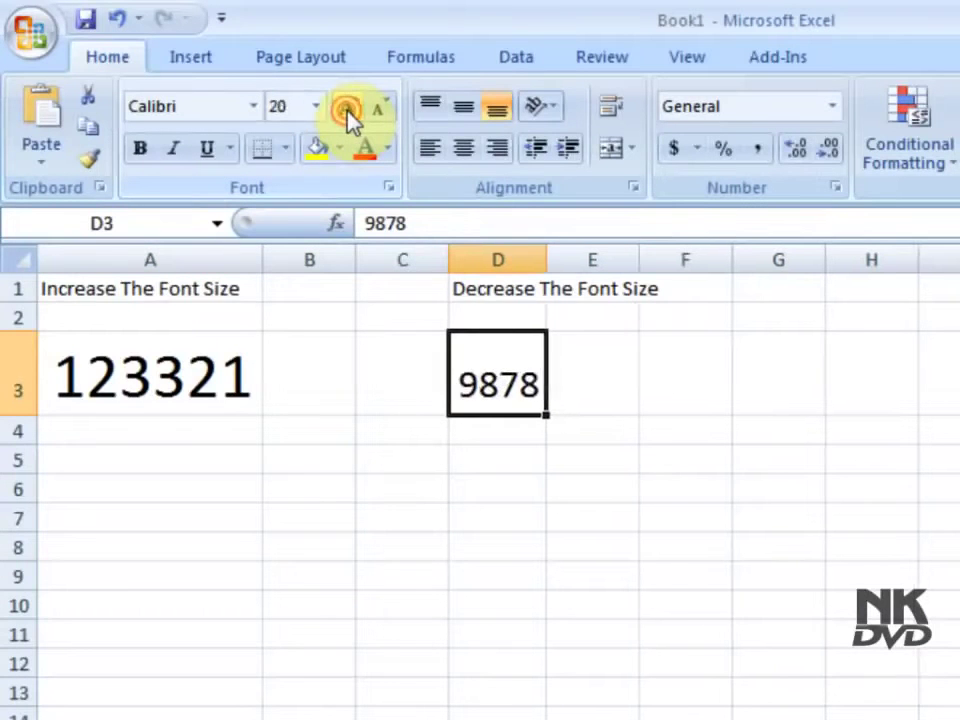
left_click(350, 110)
left_click(350, 110)
left_click(347, 110)
left_click(347, 110)
left_click(347, 110)
left_click(347, 110)
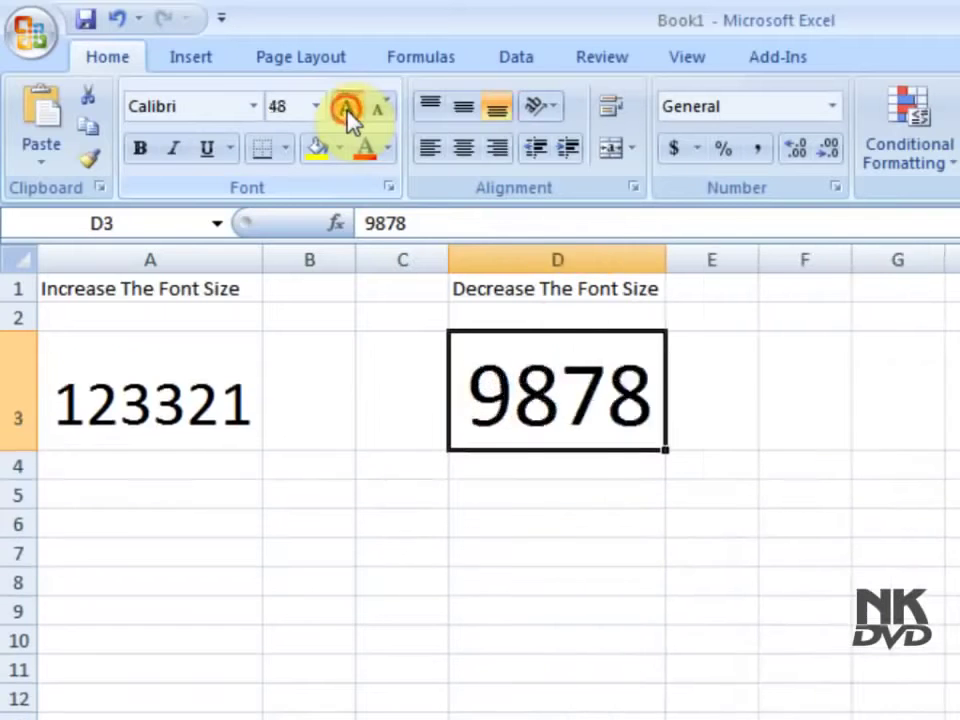
left_click(347, 110)
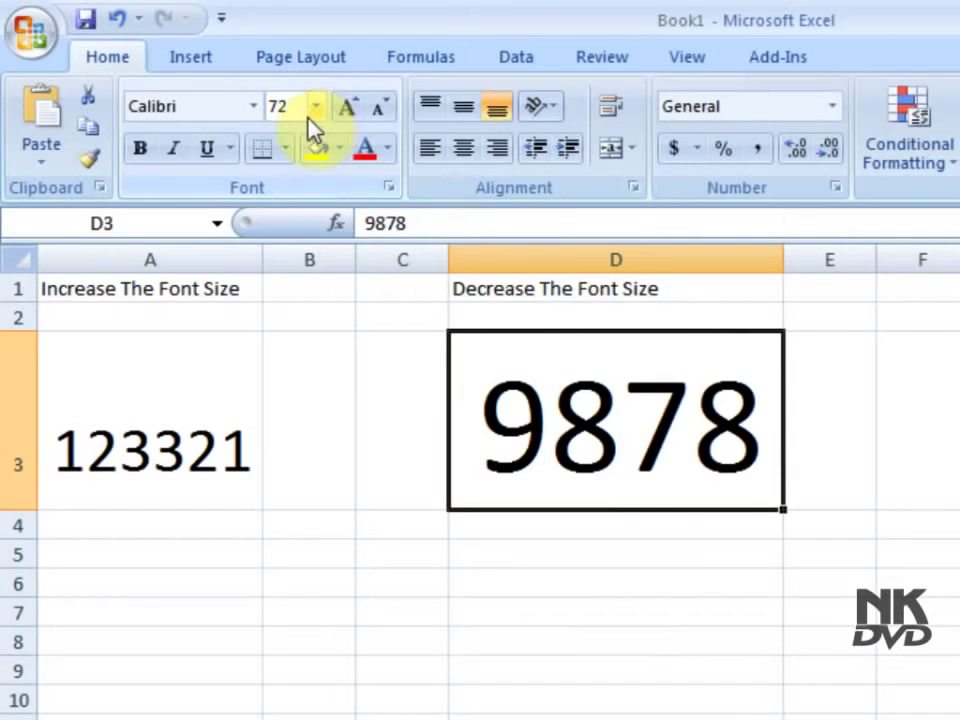